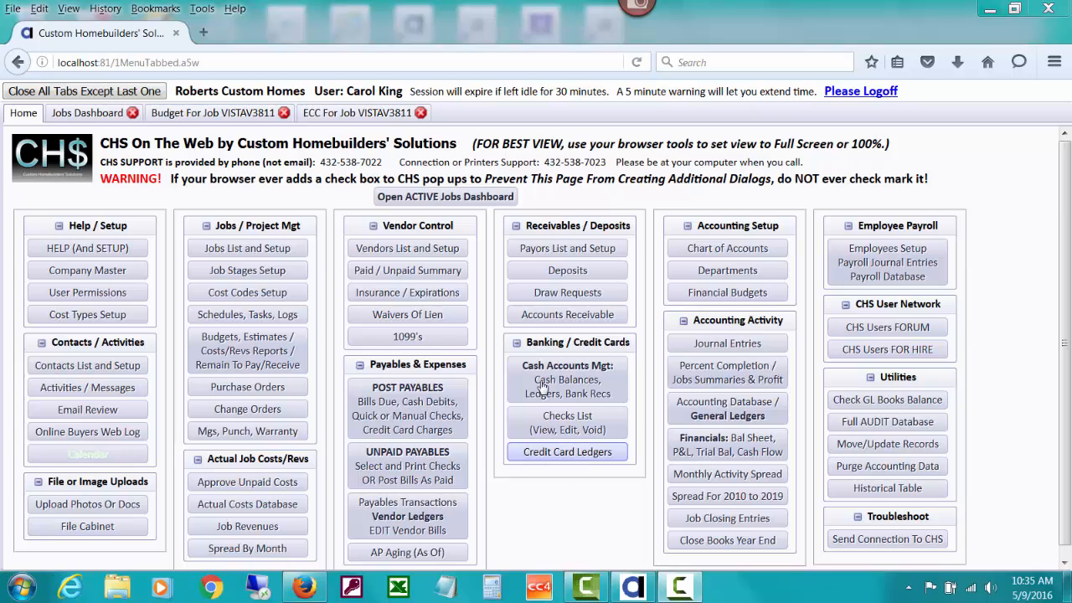
- Open the Draw Requests menu and read the help on Costs Plus and Percent Complete draws
click(533, 290)
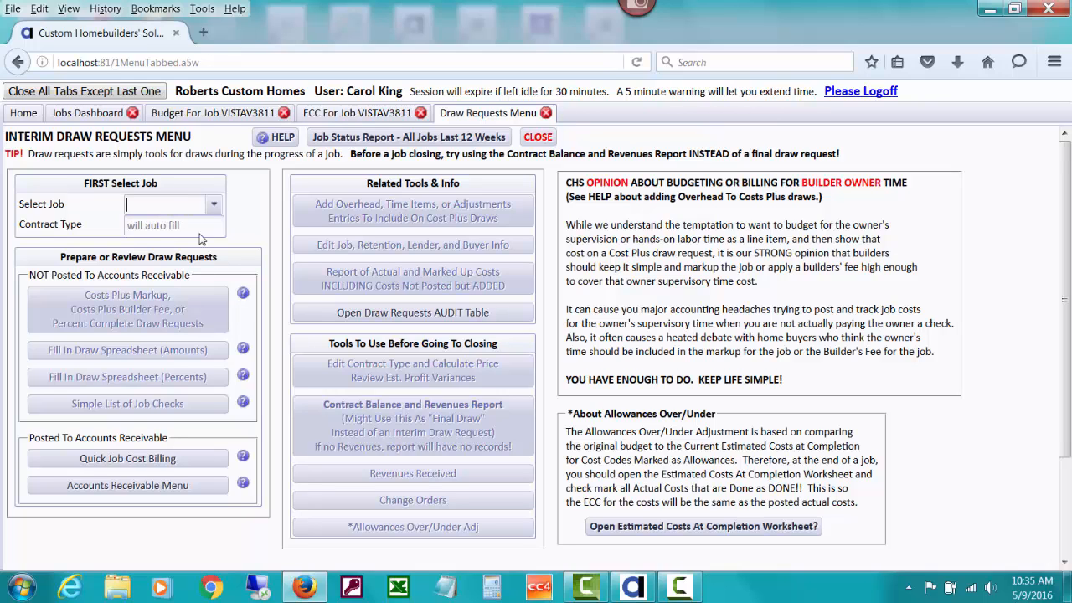
click(242, 294)
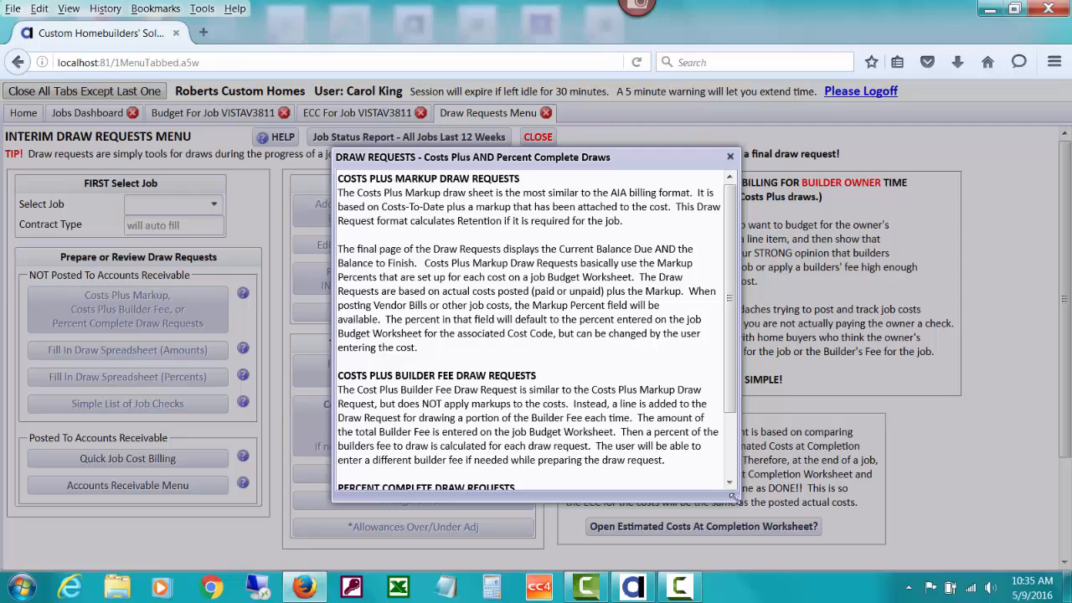
drag(730, 498, 871, 490)
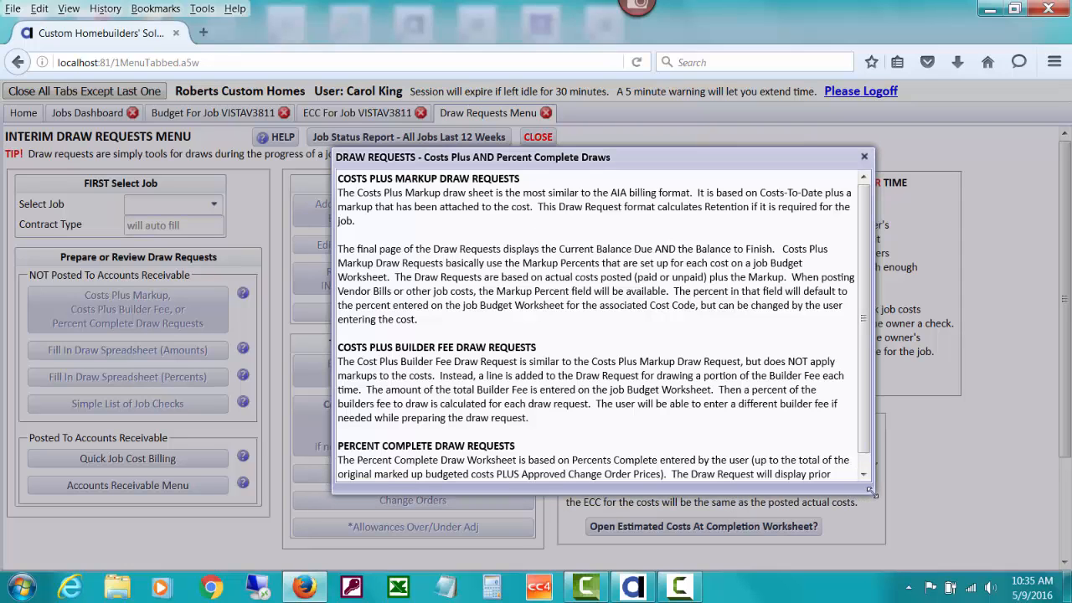
drag(870, 492, 935, 489)
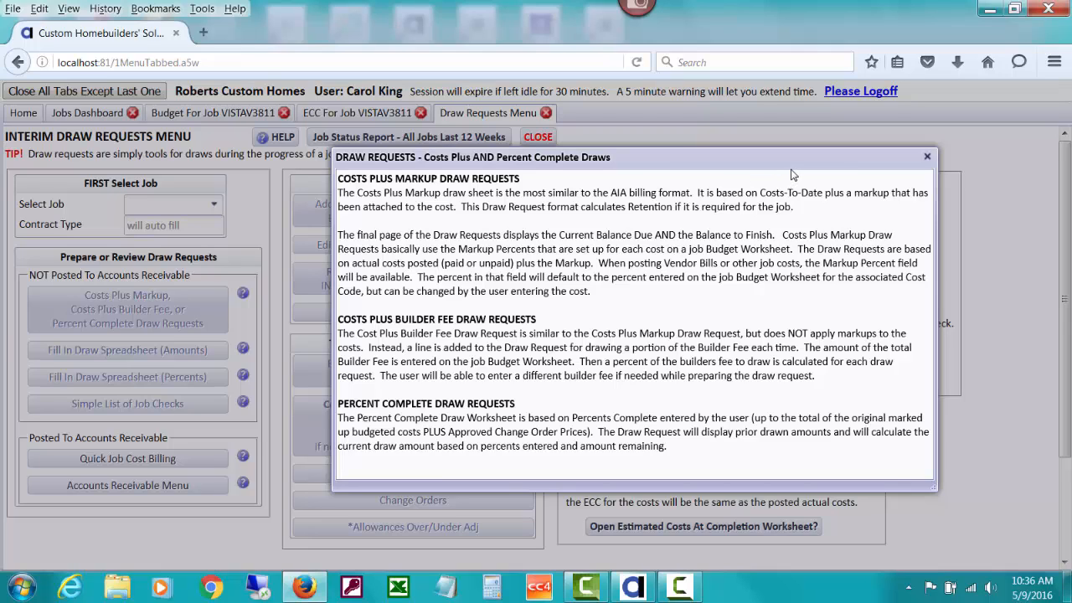
click(926, 158)
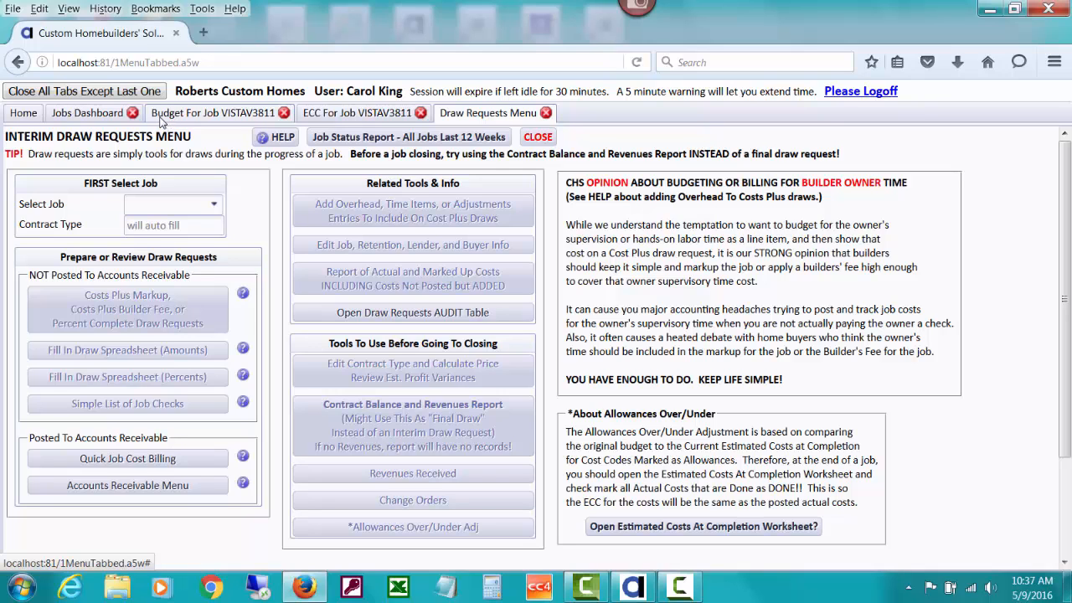
- Review the budget worksheet for job VISTAV3811 and its price, contract type and desired profit calculations
click(194, 120)
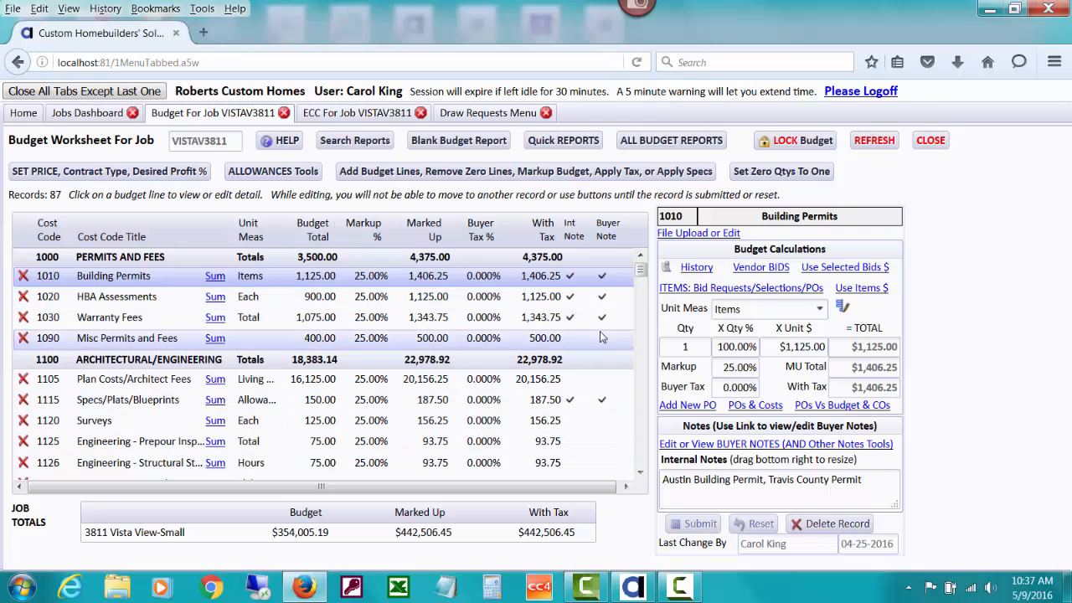
mouse_move(641, 270)
mouse_down()
mouse_move(643, 372)
mouse_move(642, 269)
mouse_up()
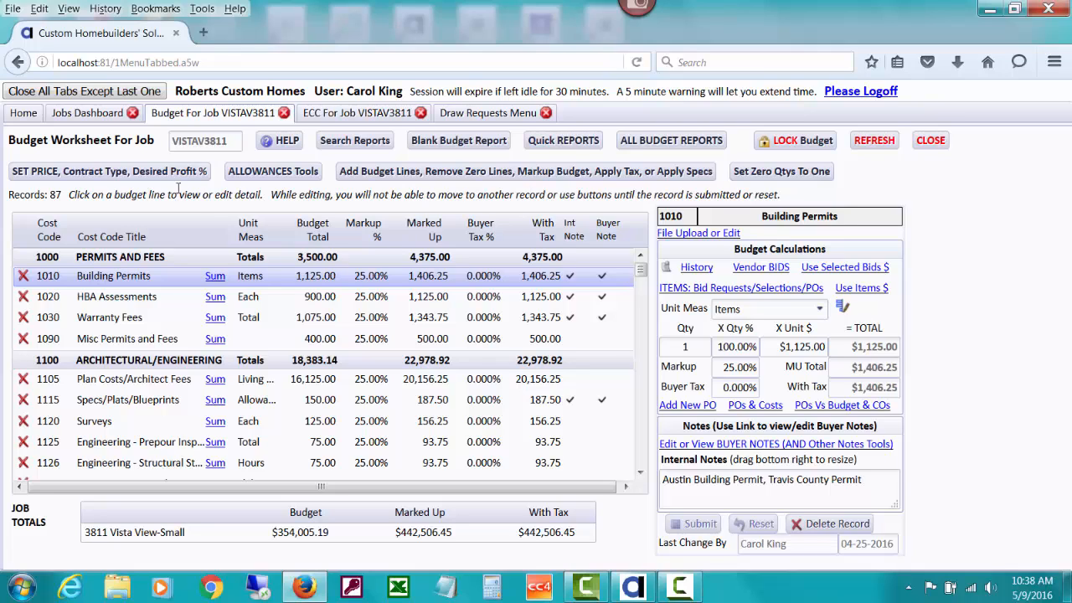
click(83, 176)
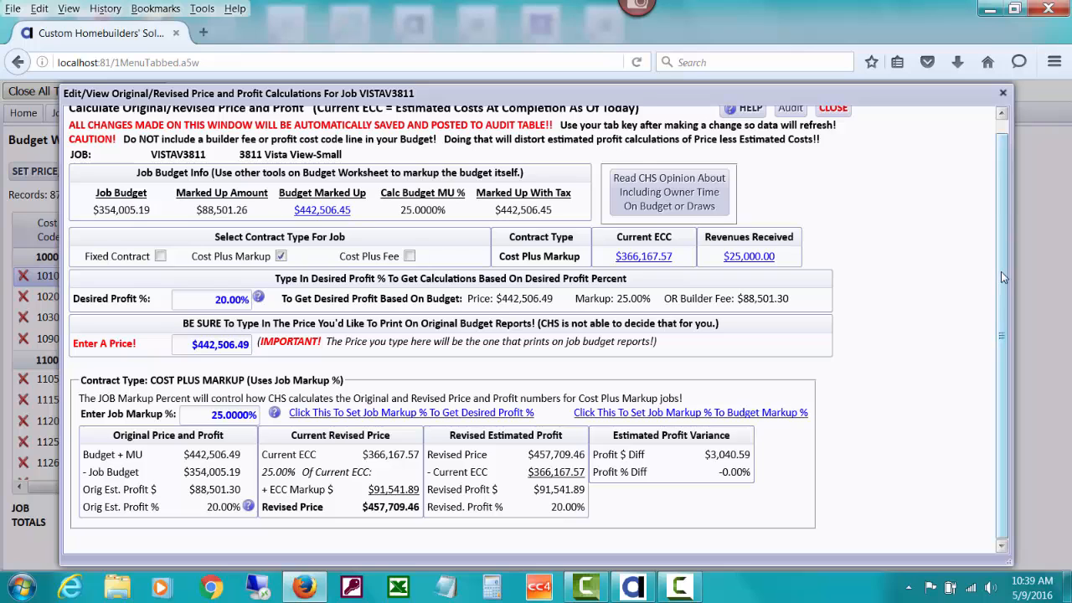
drag(1000, 271, 1000, 262)
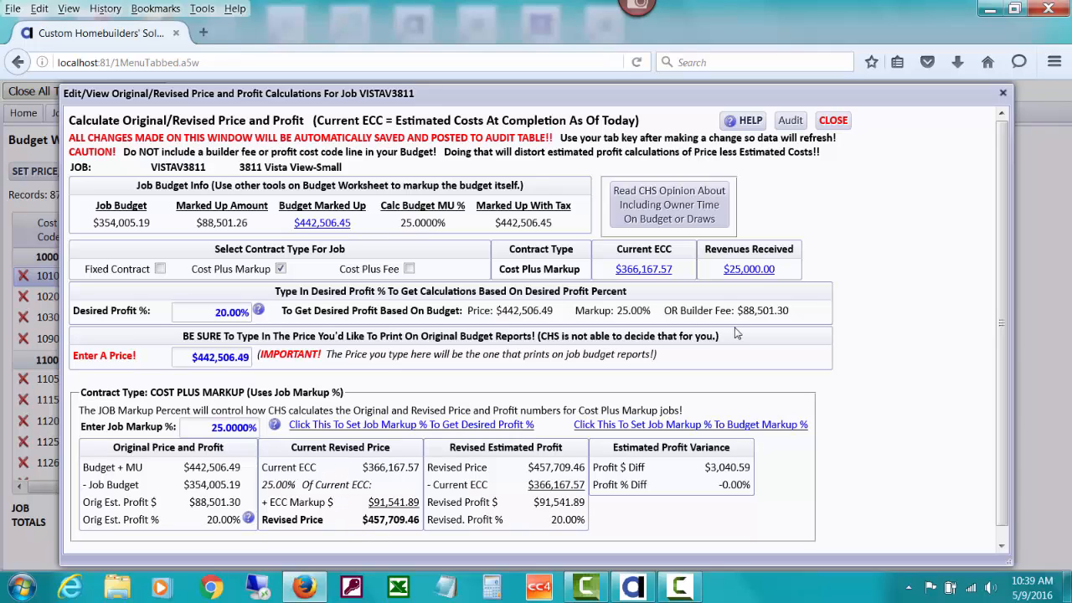
click(833, 121)
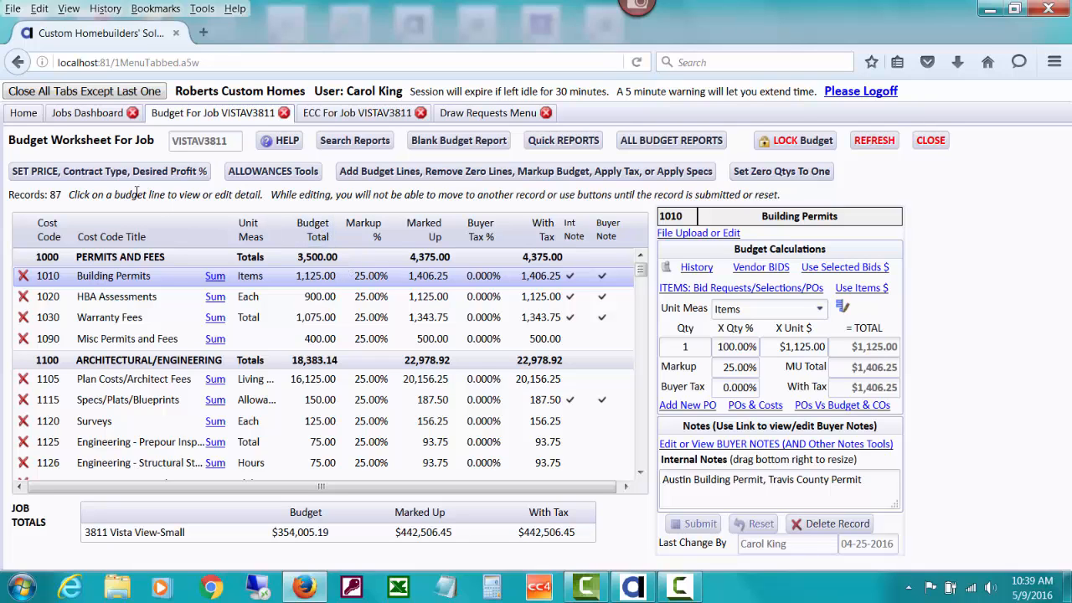
- Start a new job-related payables bill for the vendor CITY OF AUSTIN - PERMITS
click(23, 114)
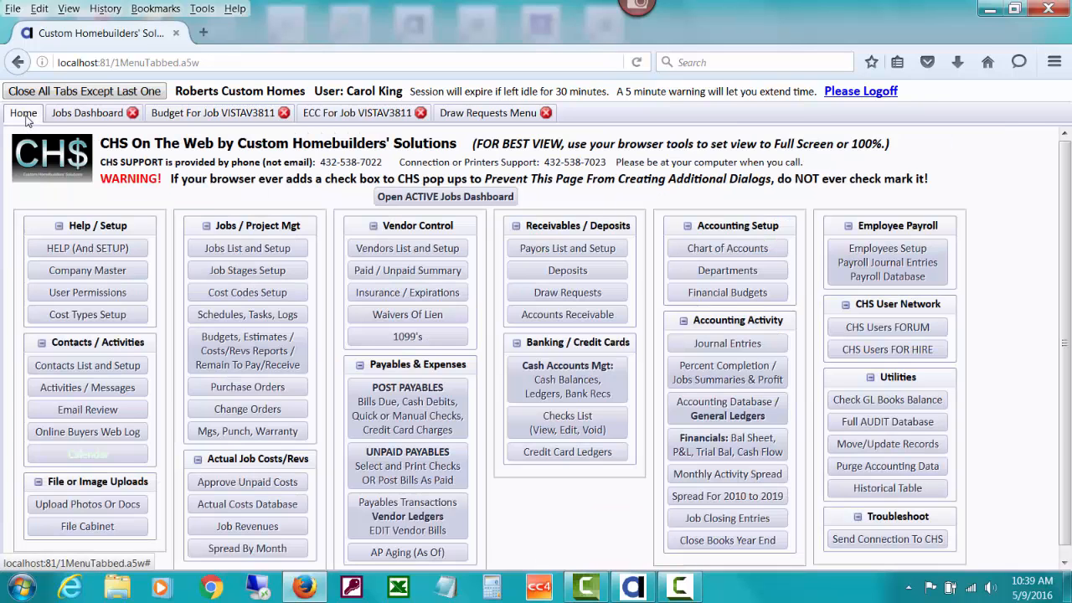
click(411, 405)
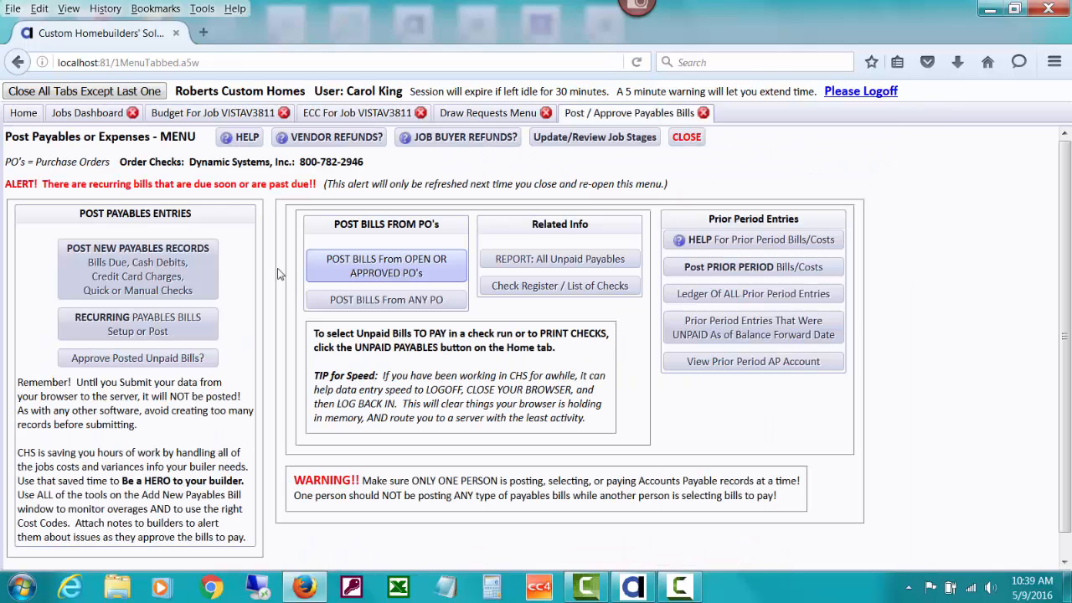
click(171, 276)
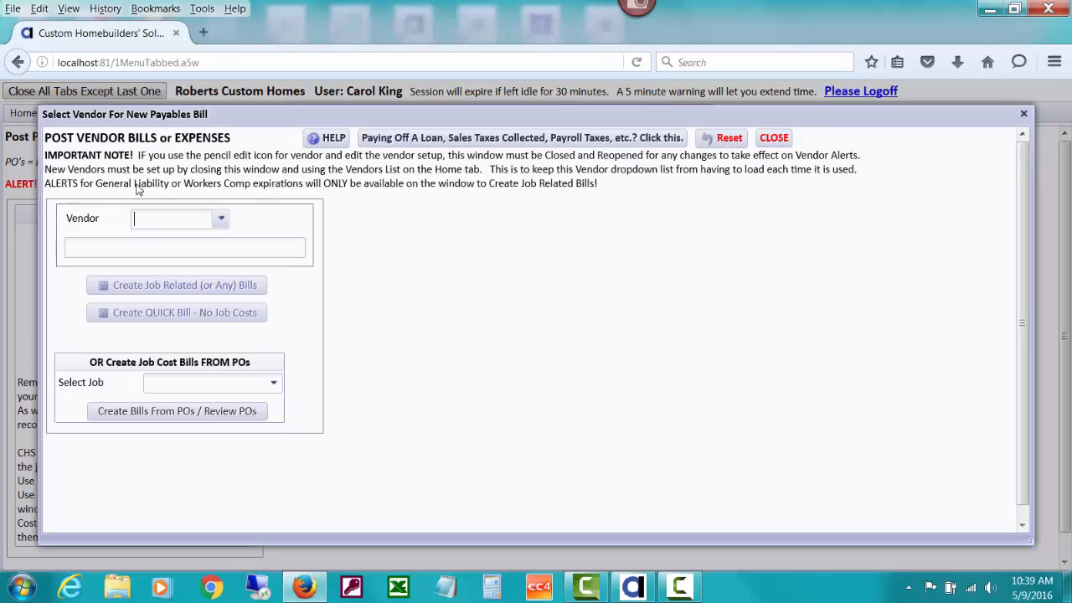
text(cit)
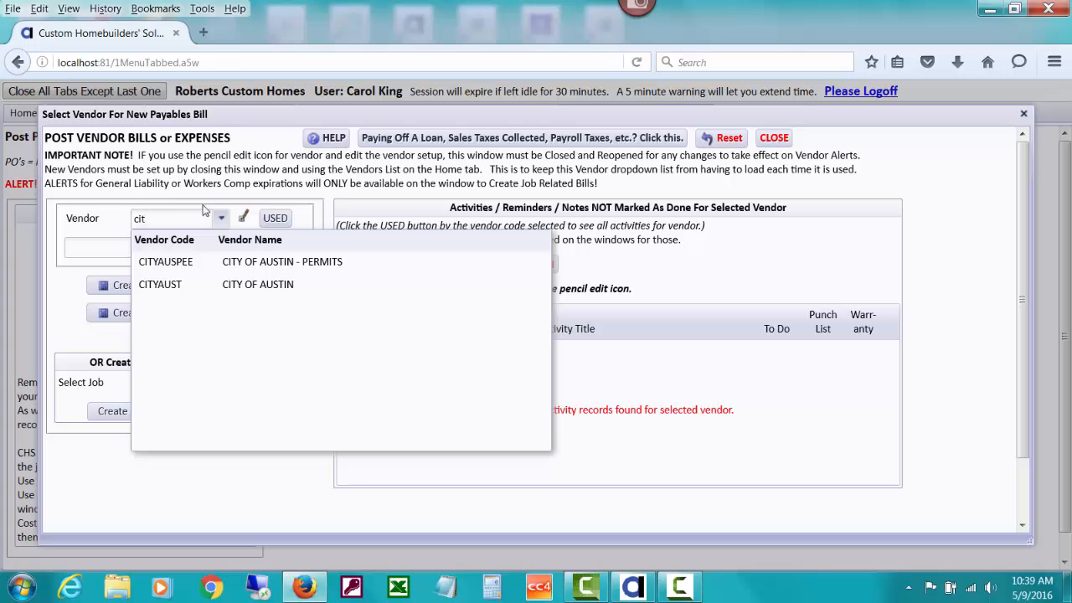
click(270, 262)
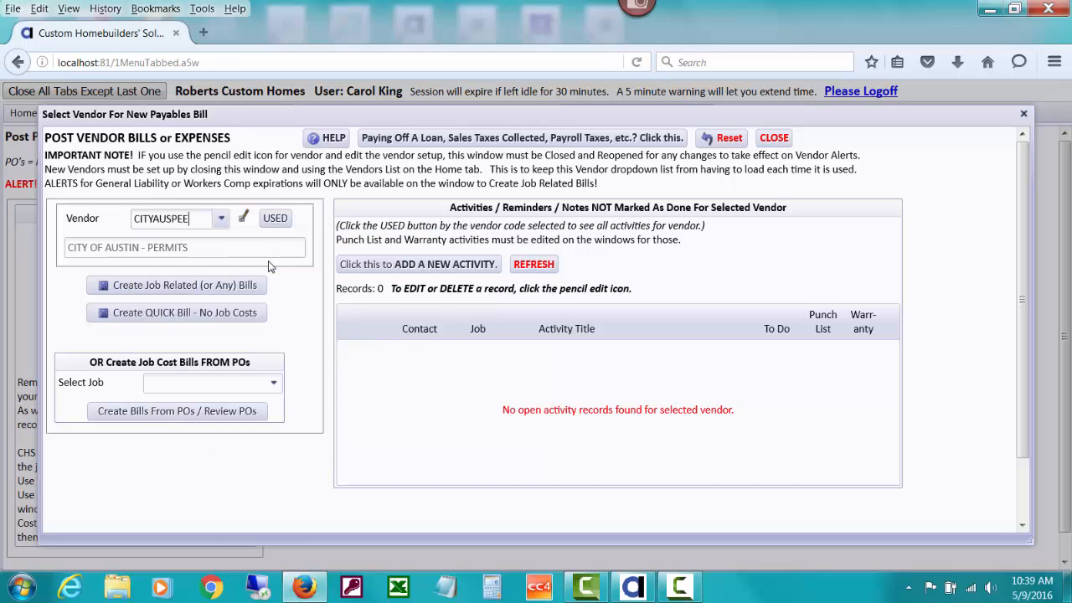
click(220, 286)
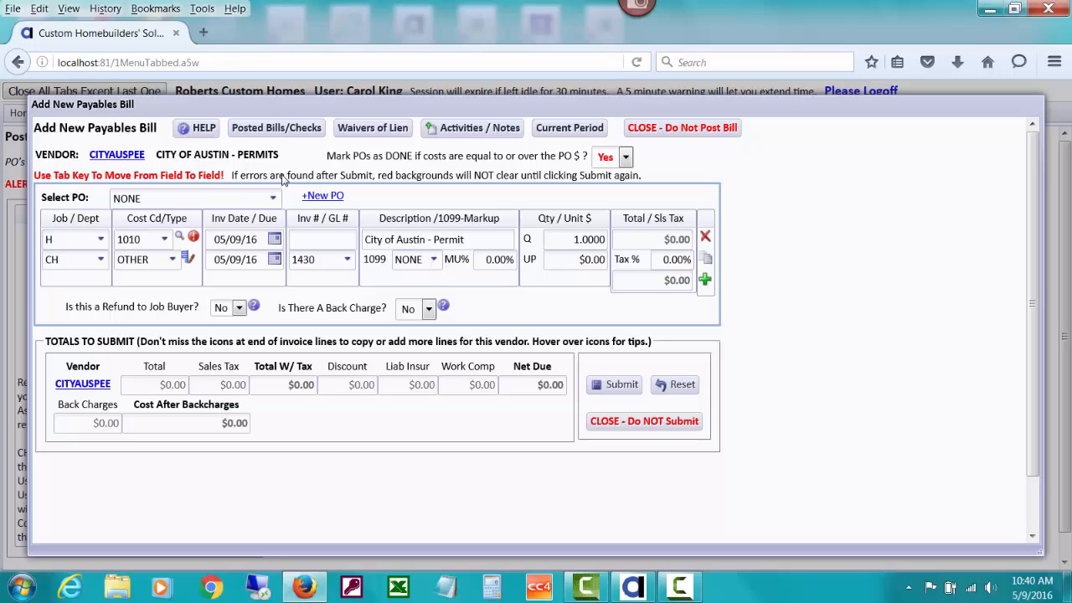
- Assign the bill line to job VISTAV3811, checking the available purchase orders, cost codes and GL accounts
click(272, 199)
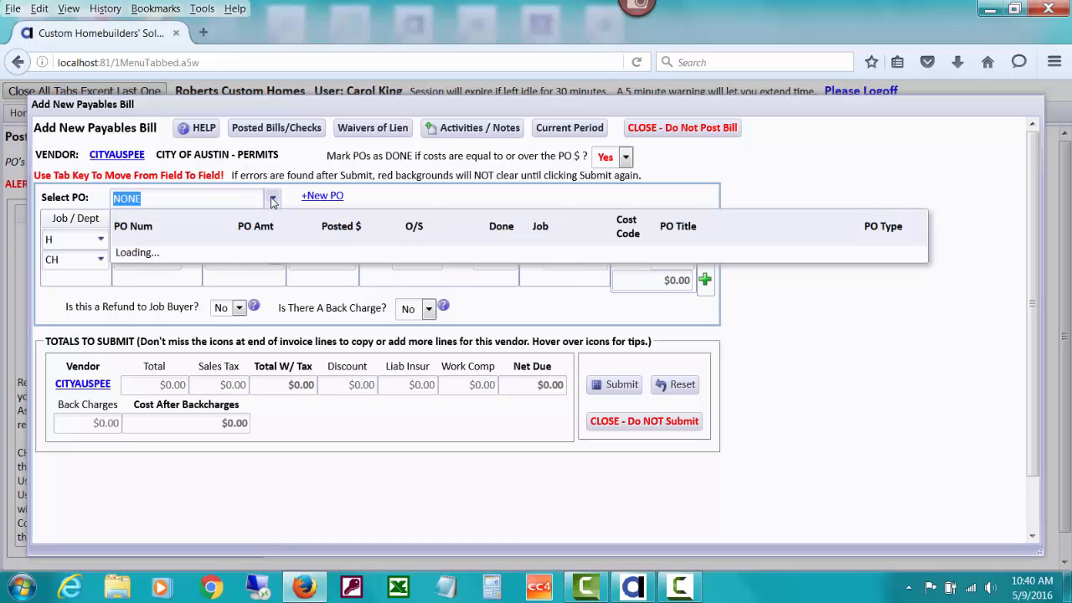
click(392, 197)
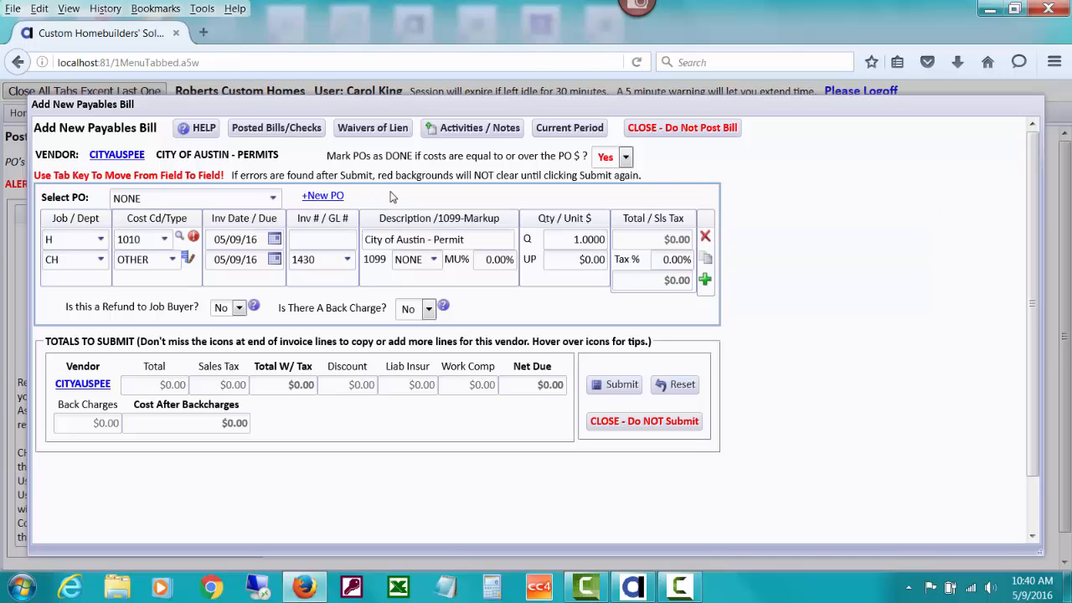
click(99, 240)
text(v)
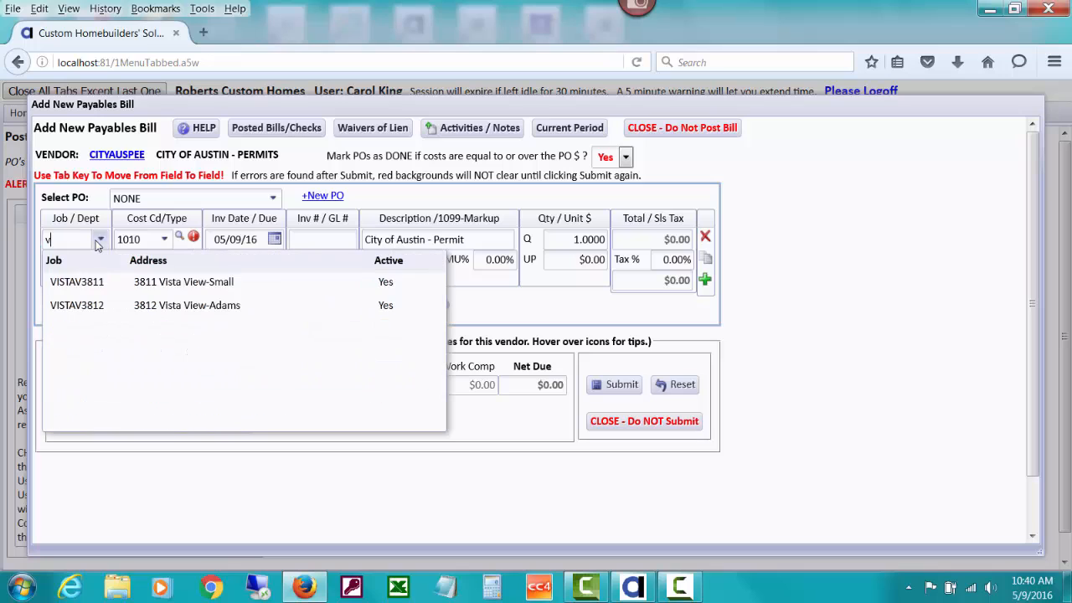
click(147, 285)
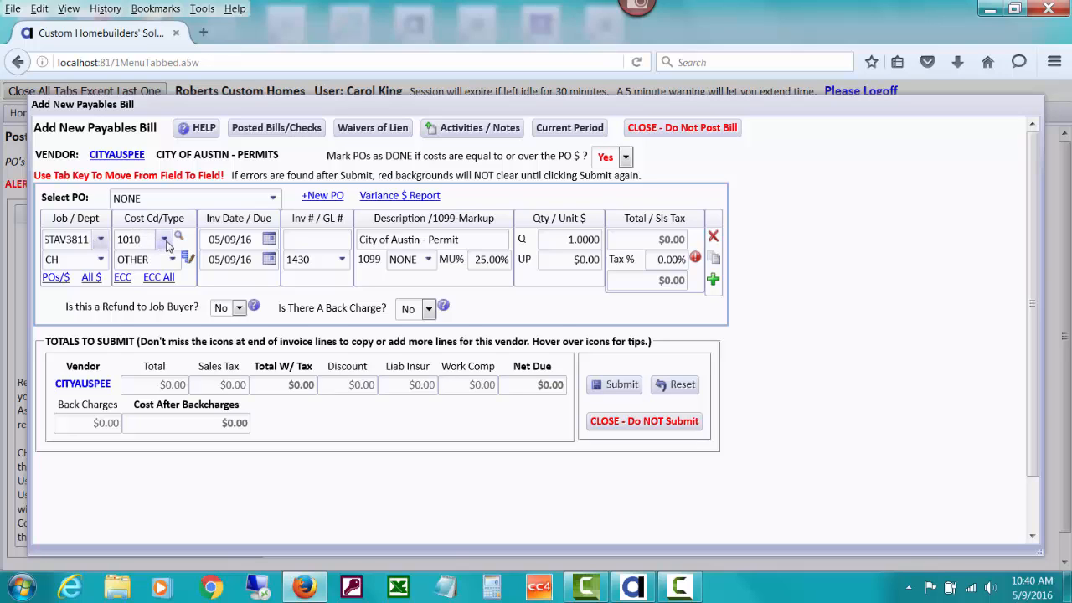
click(165, 240)
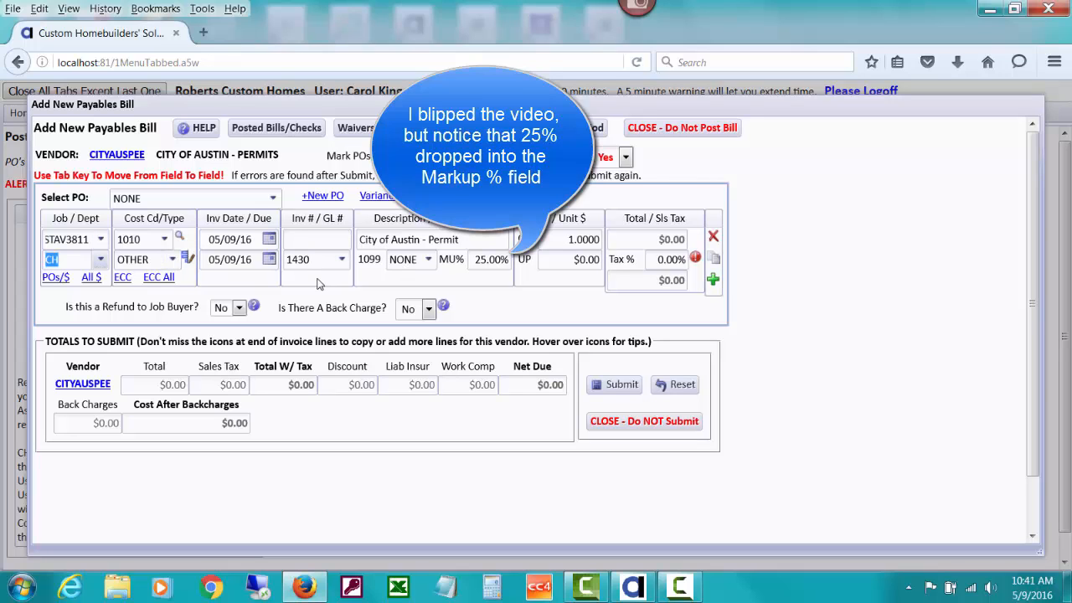
click(341, 260)
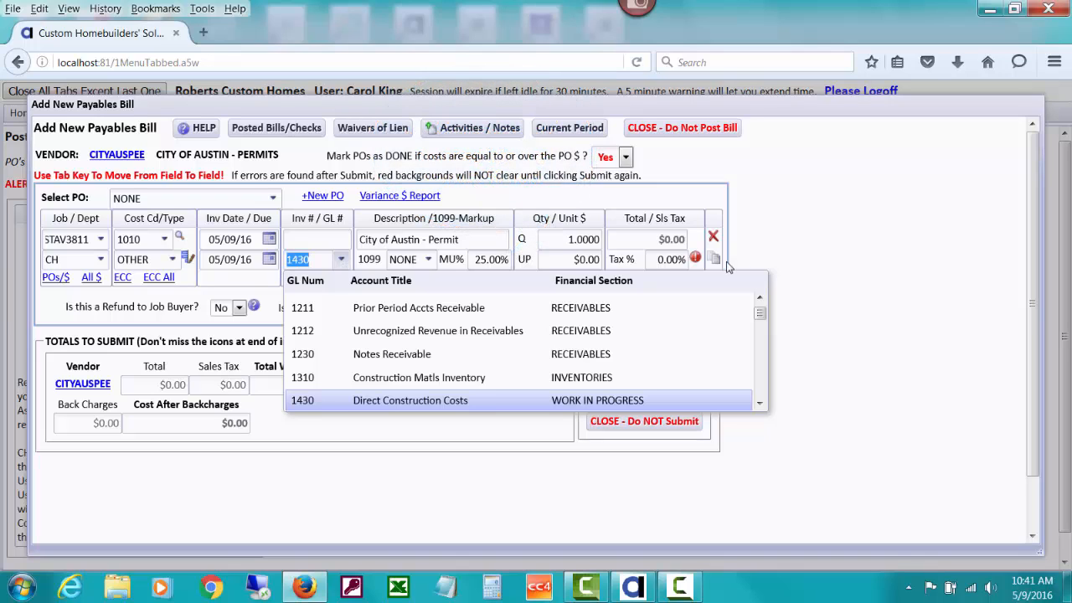
click(749, 239)
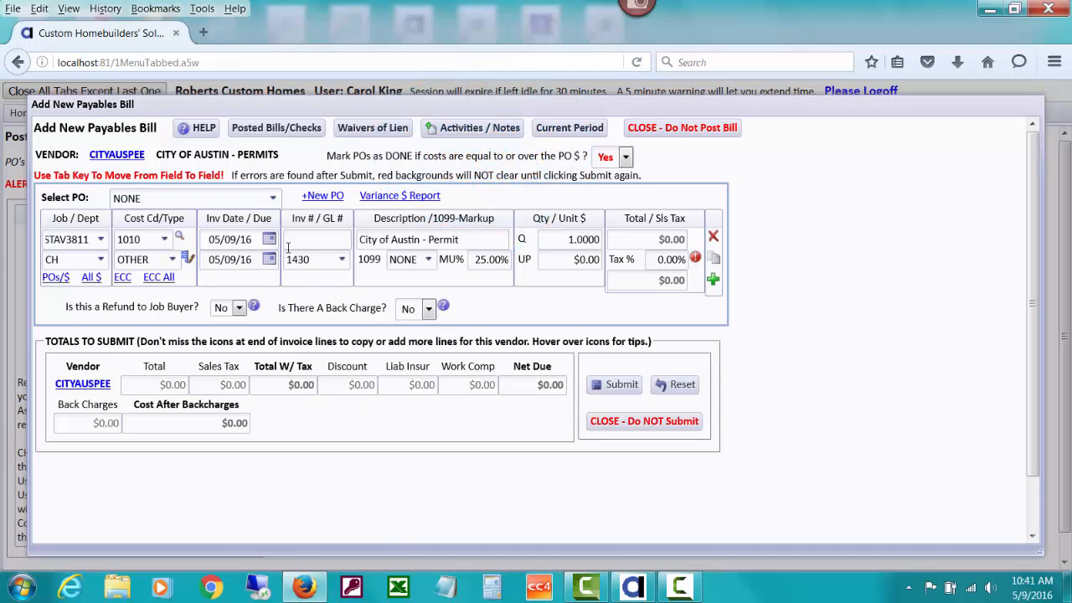
- Set the bill's invoice date to 12/16/15 and acknowledge the accounting period warning
click(257, 241)
text(121615)
key(Tab)
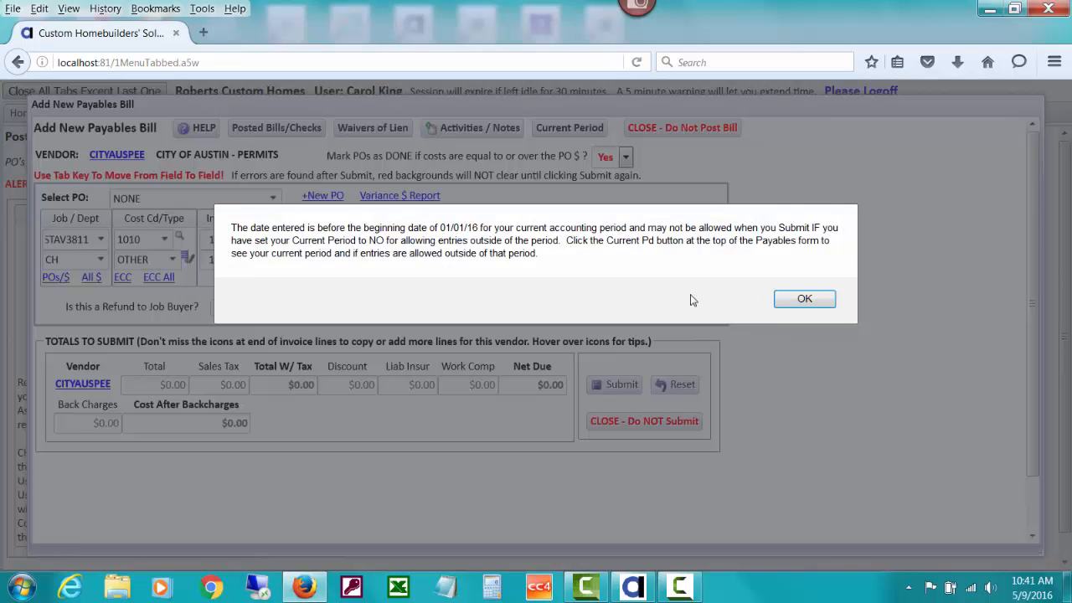
click(799, 300)
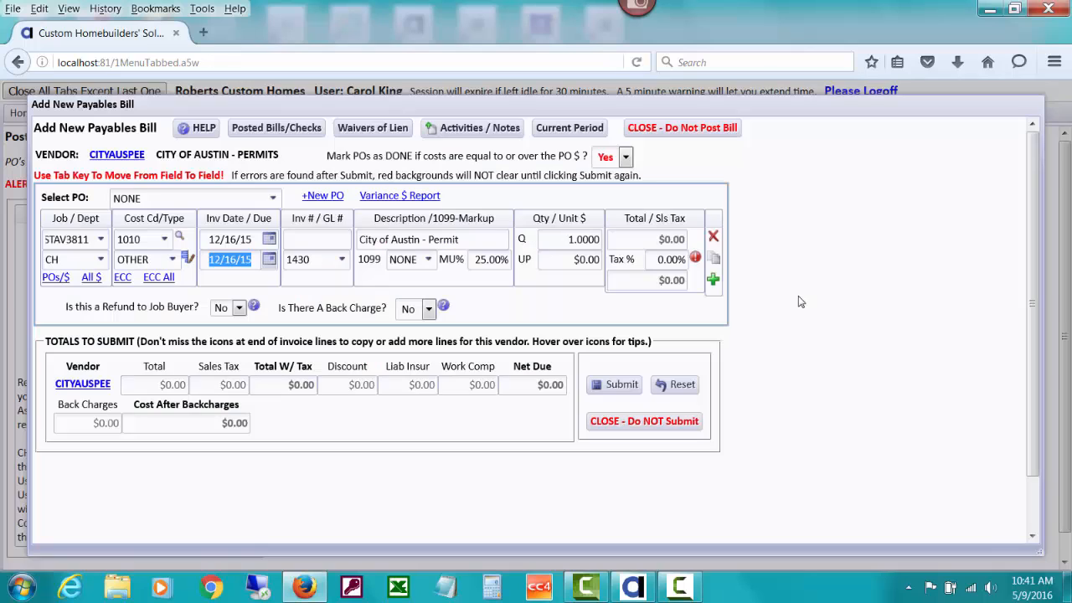
- Enter invoice number 121615, keeping the default GL account, 1099 setting and markup percent
click(297, 237)
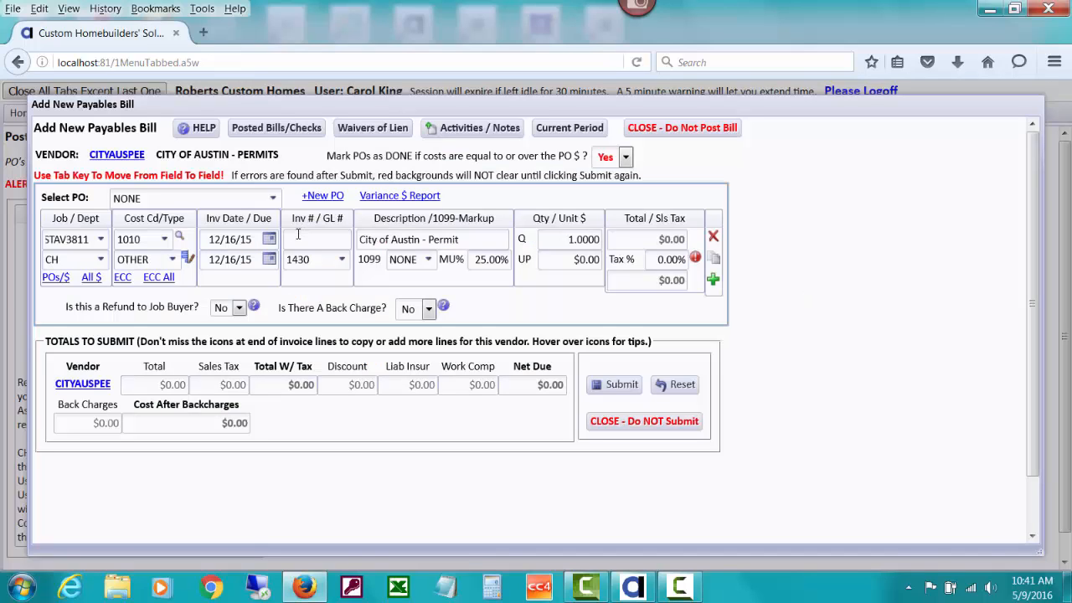
text(121615)
key(Tab)
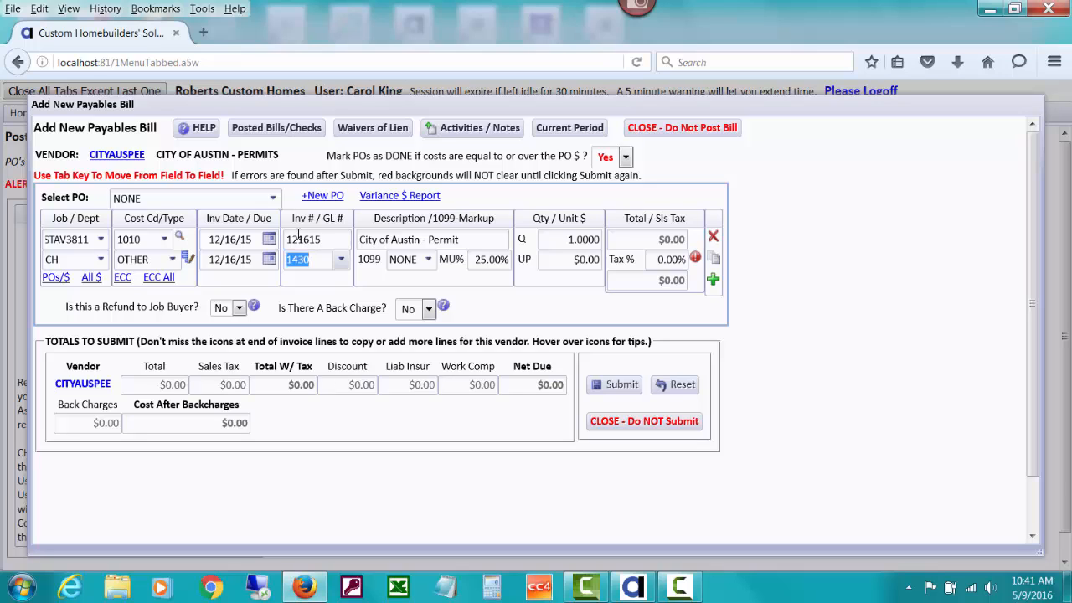
key(Tab)
key(Tab)
key(Tab)
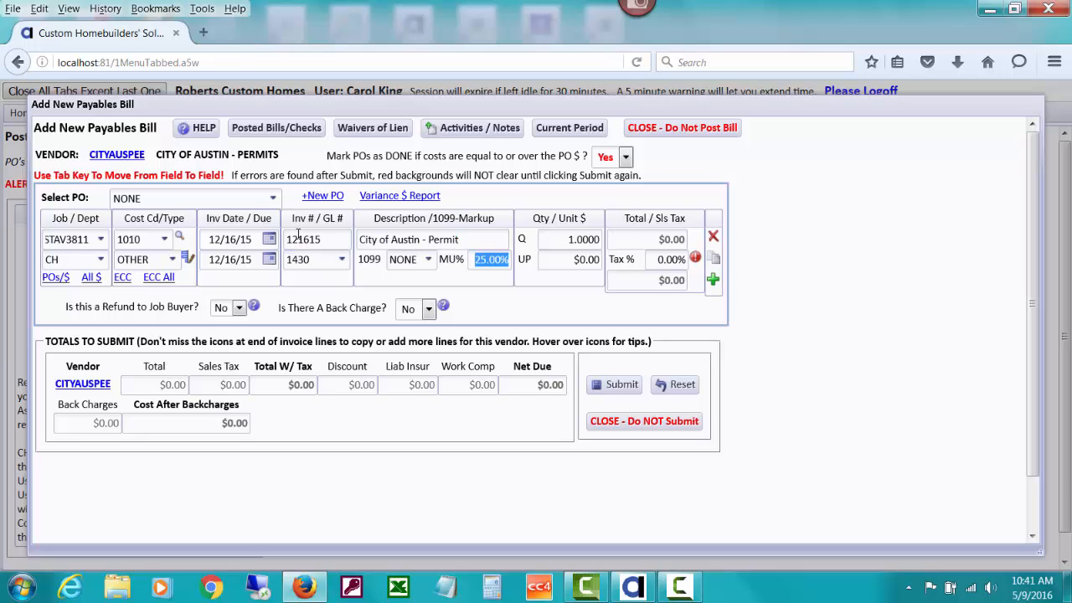
key(Tab)
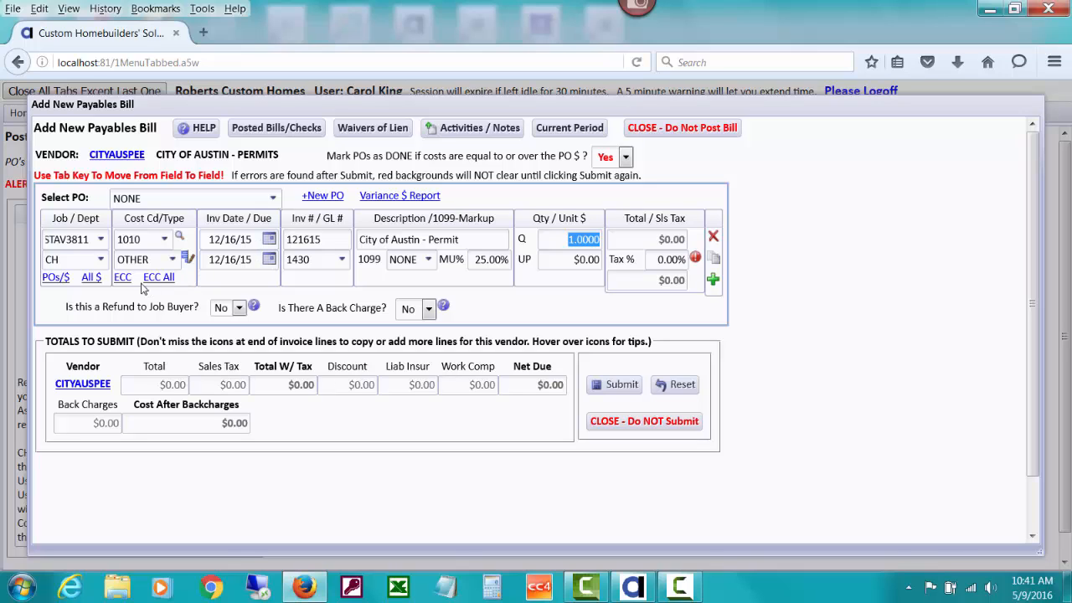
- Review the estimated cost at completion for cost code 1010 and its original budget report with items
mouse_move(123, 283)
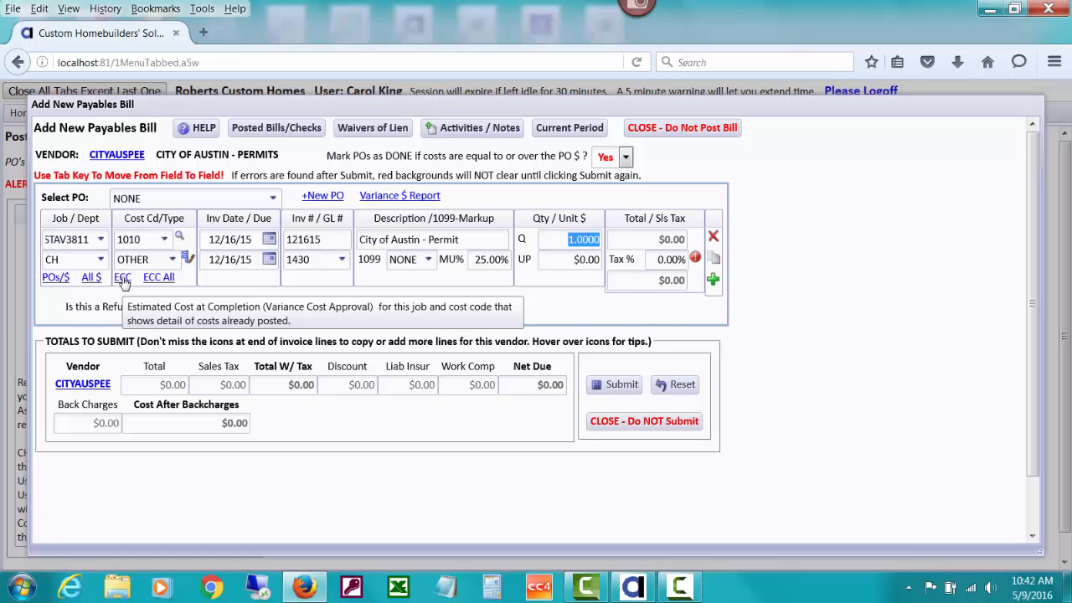
click(122, 279)
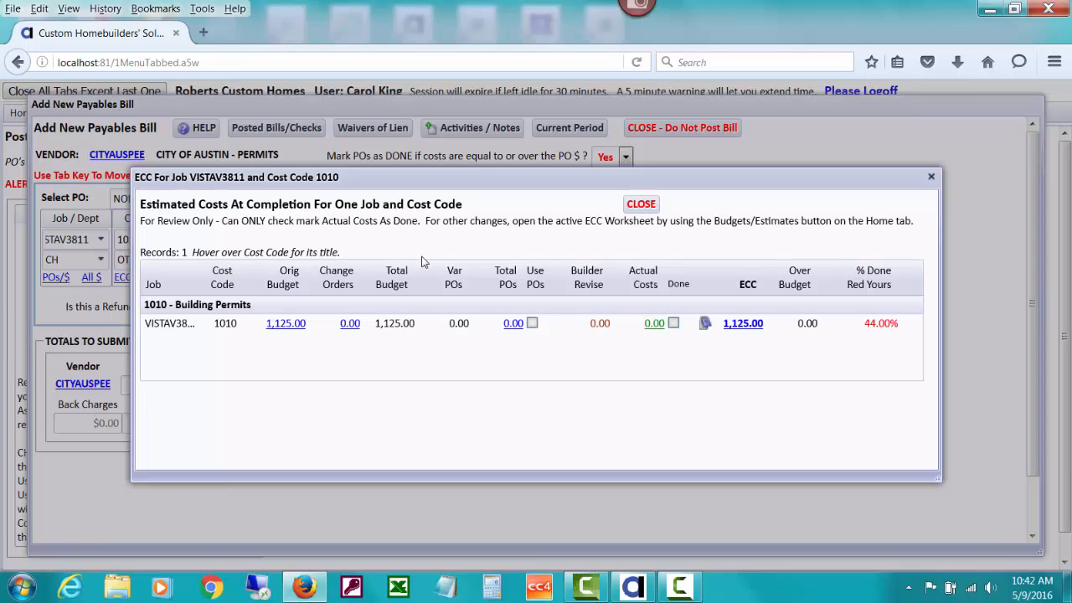
click(286, 323)
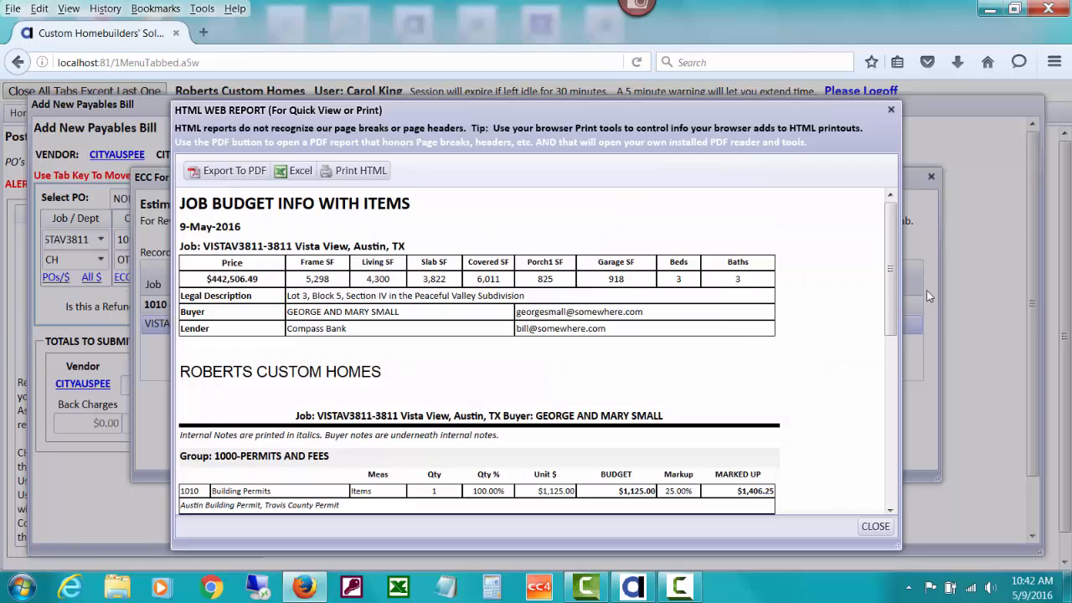
scroll(897, 303, down, 1)
scroll(897, 303, down, 3)
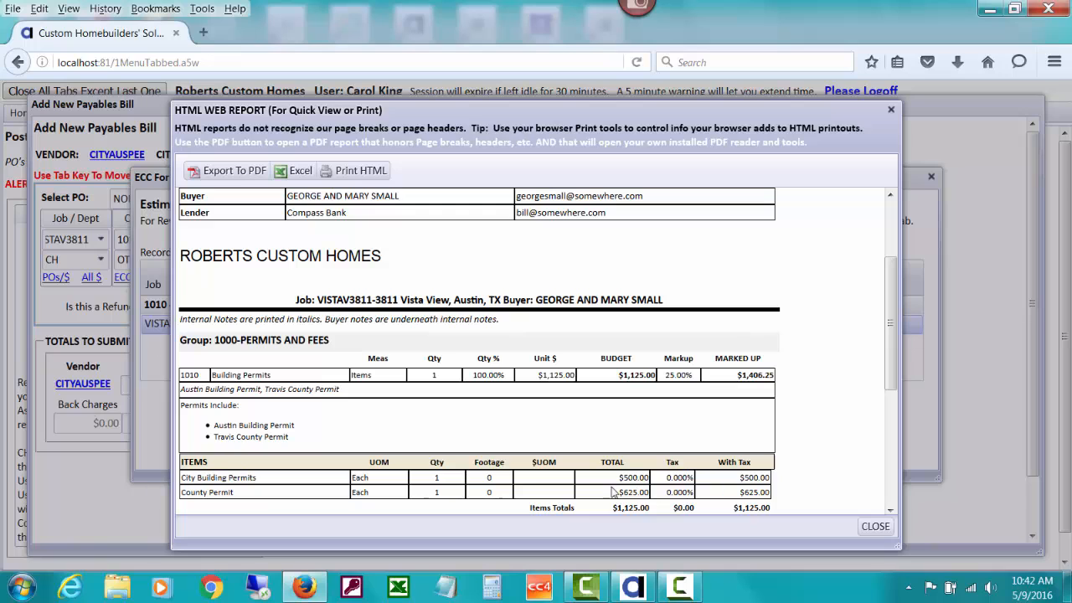
click(872, 528)
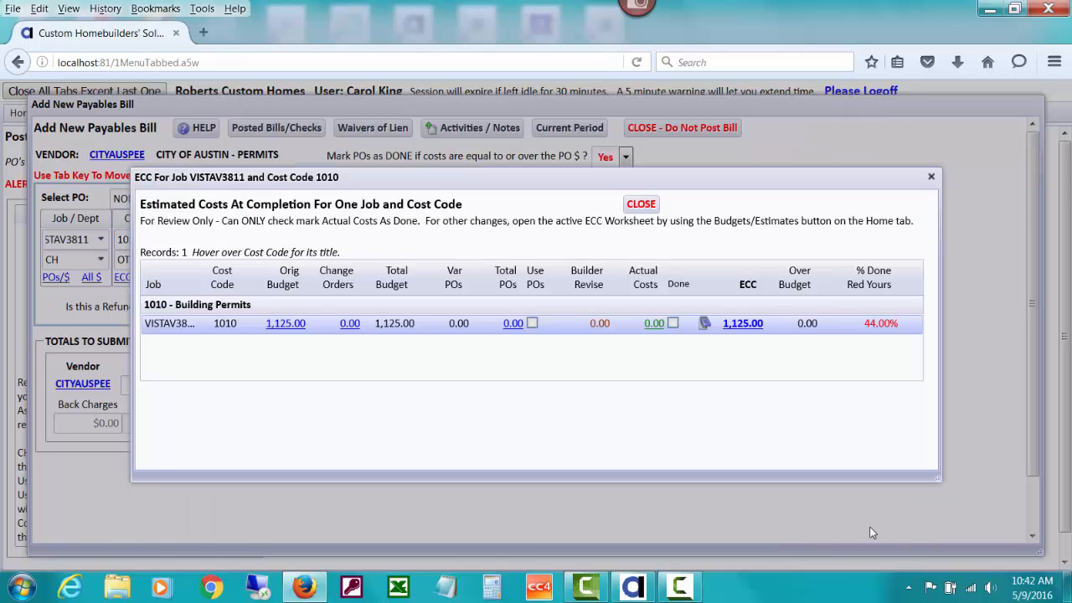
click(641, 204)
- Set the unit price of the City of Austin permit bill line to $500.00
click(564, 257)
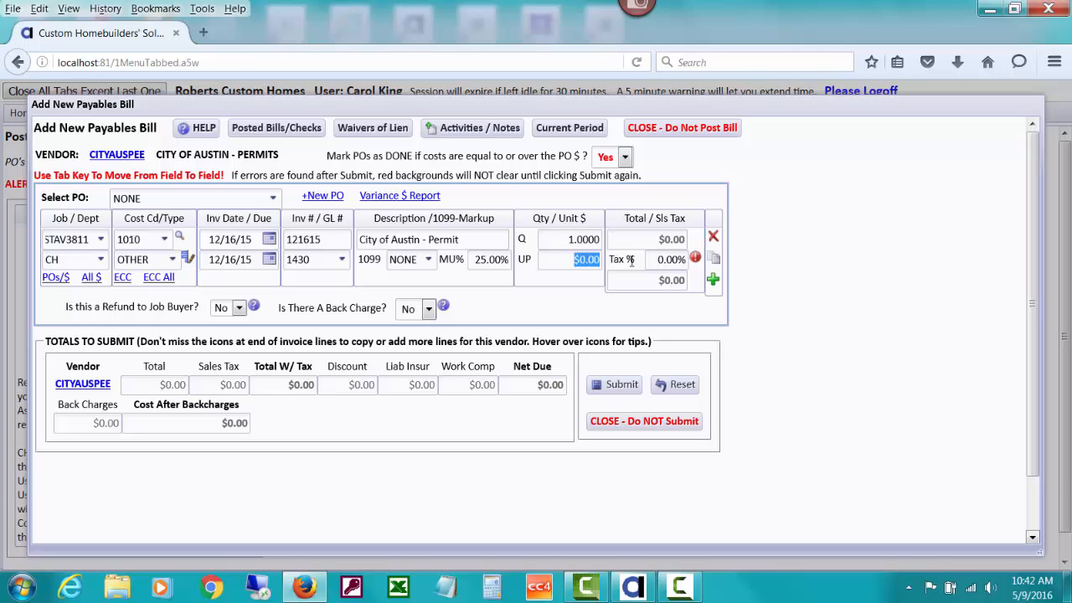
text(500)
key(Tab)
click(620, 385)
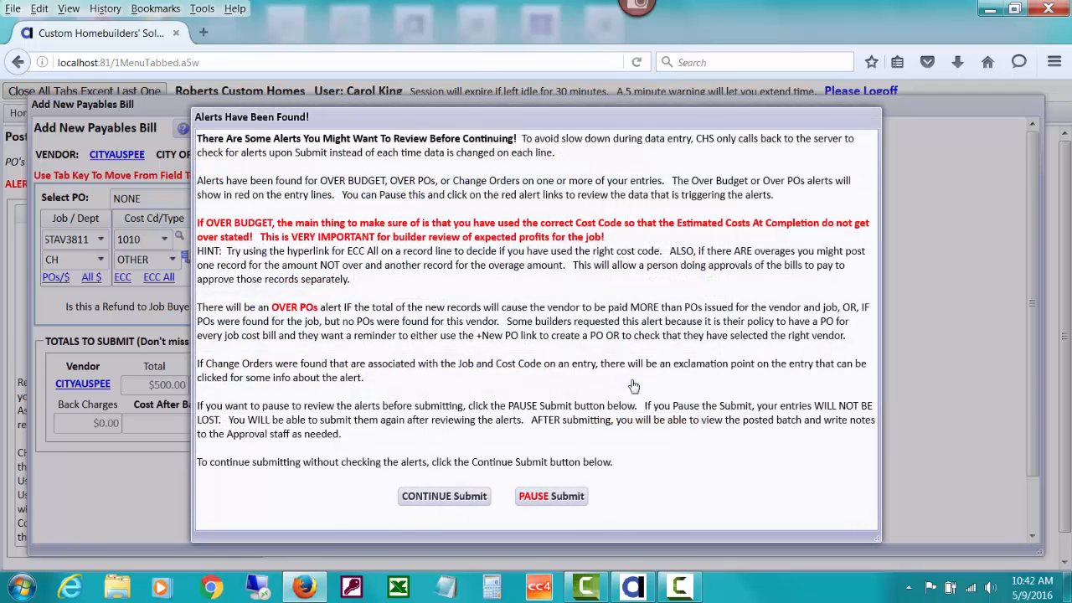
click(464, 496)
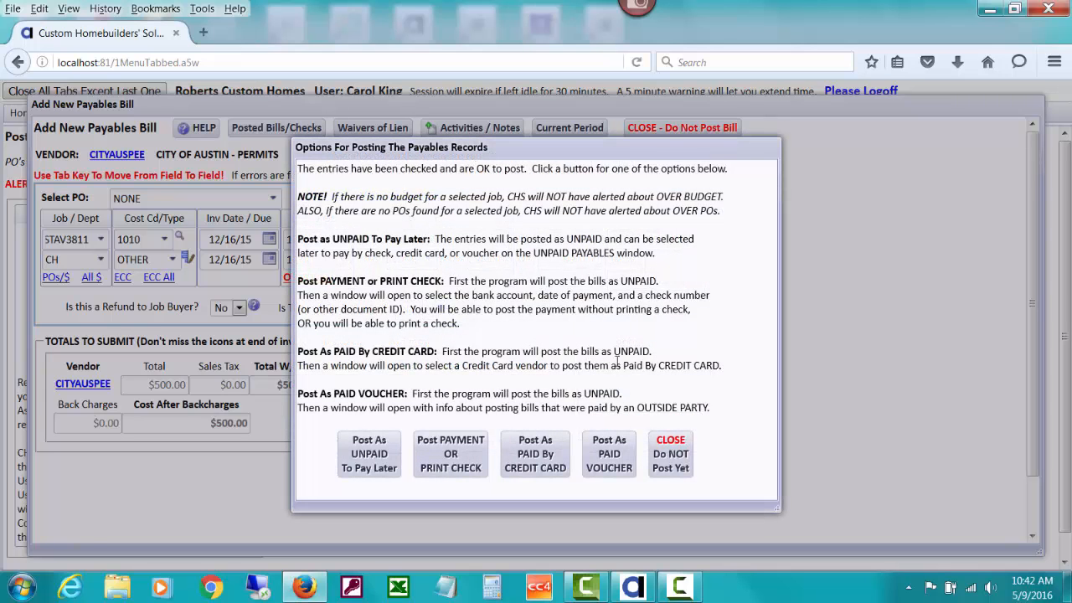
click(670, 453)
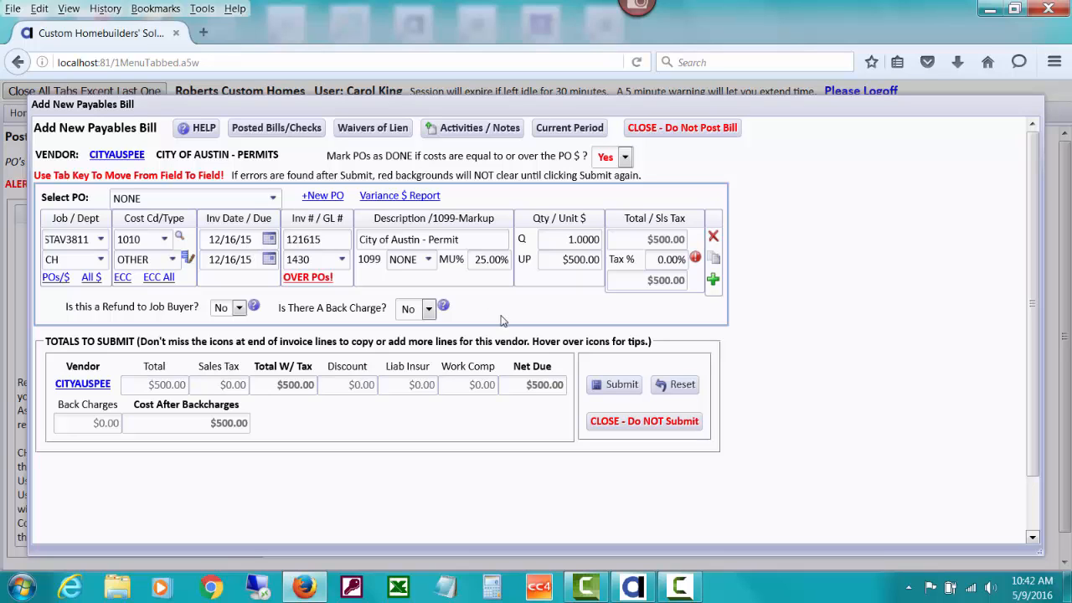
- Submit the permit bill despite the alerts, post it as unpaid to pay later, and close the vendor bill windows
click(613, 387)
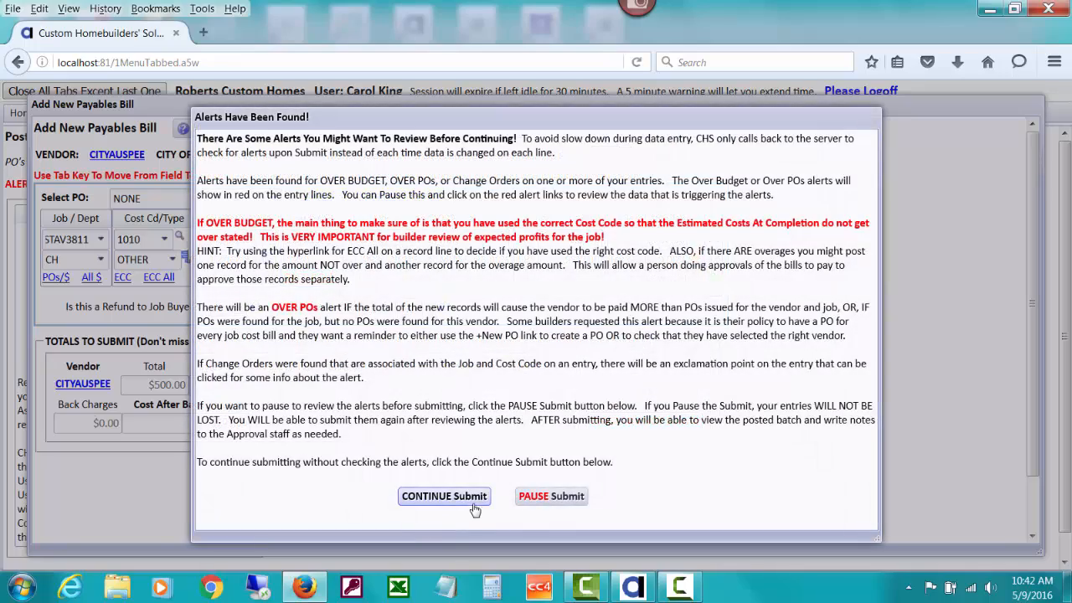
click(473, 502)
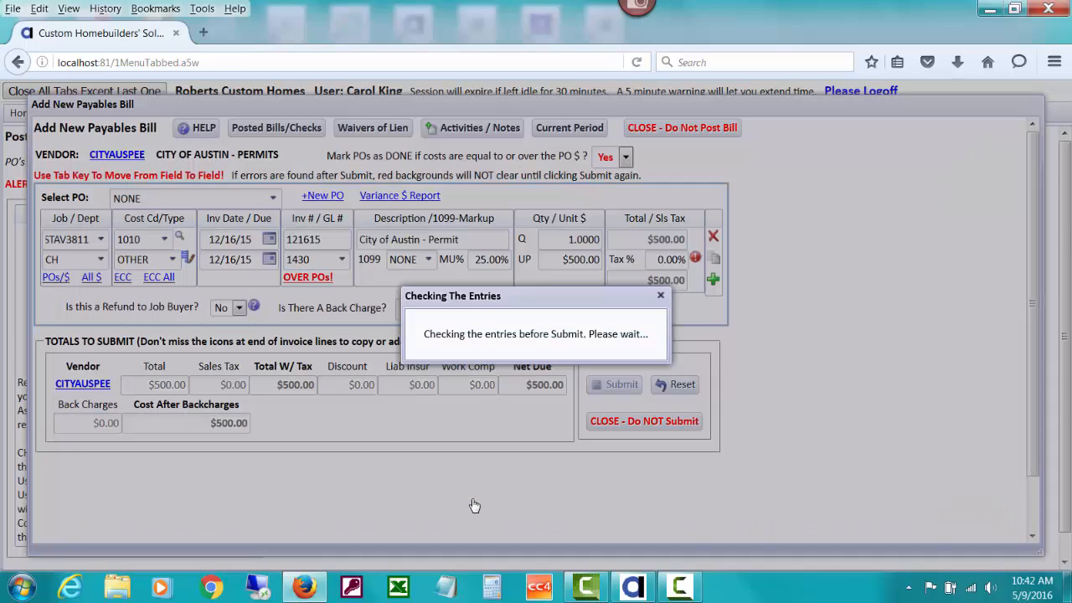
click(395, 473)
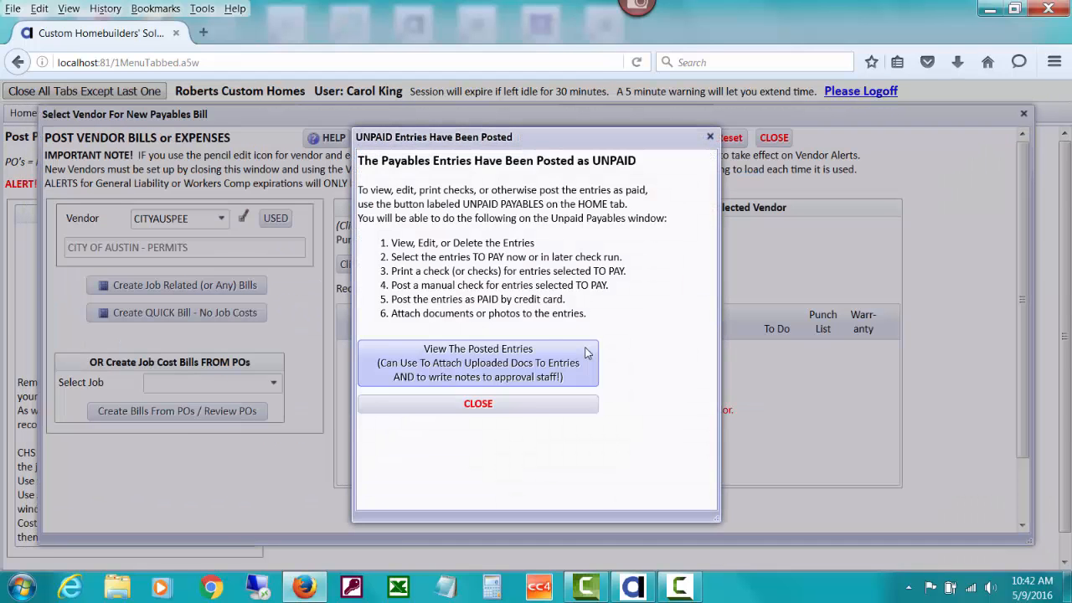
click(510, 405)
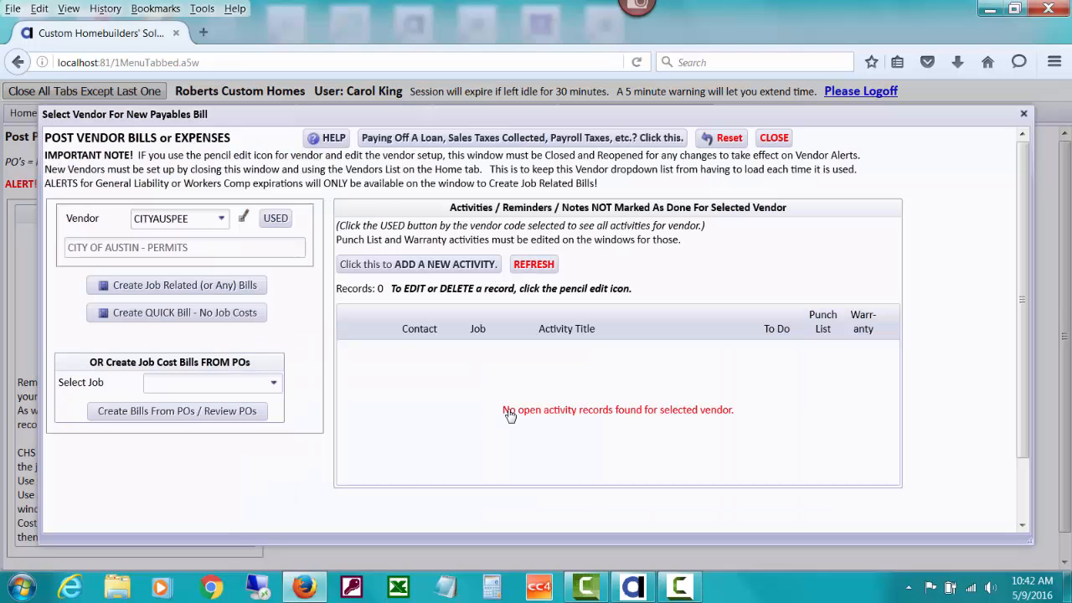
click(773, 139)
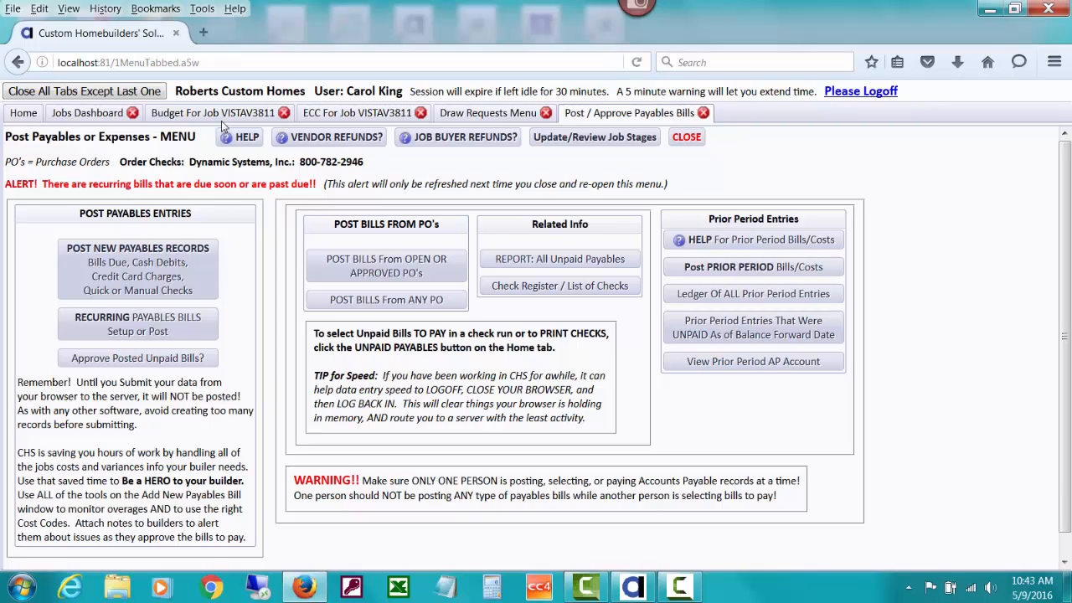
- Start a Costs Plus Markup draw request for job VISTAV3811
click(442, 116)
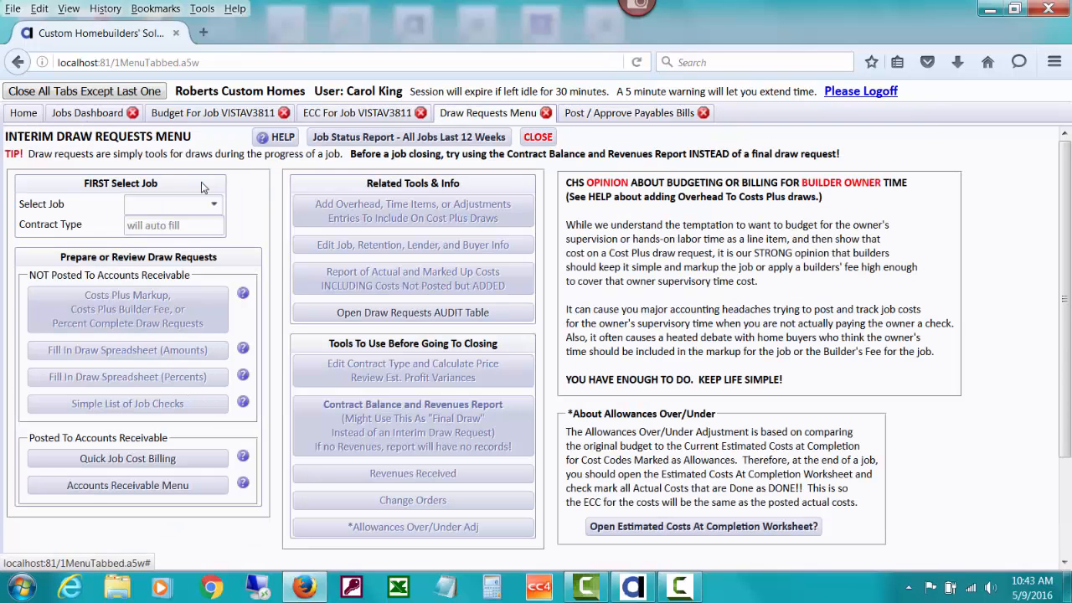
click(156, 205)
text(v)
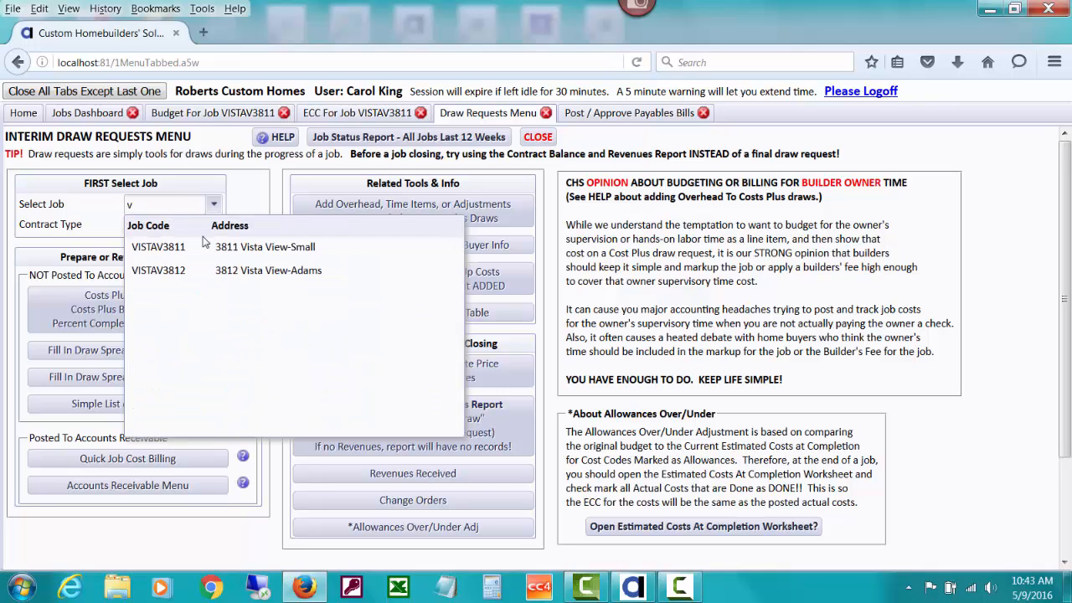
click(235, 250)
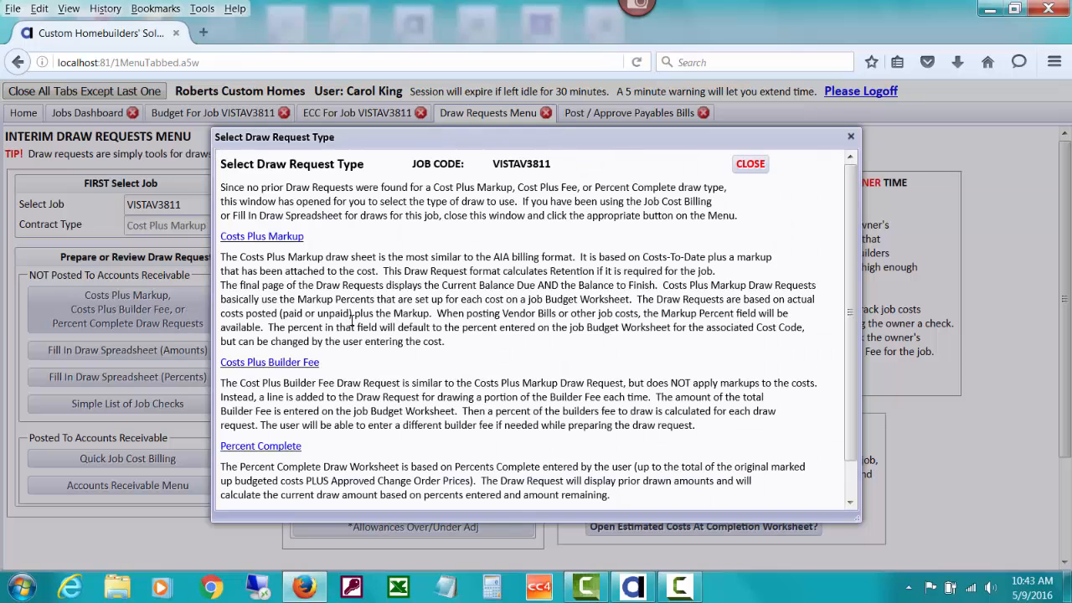
click(263, 236)
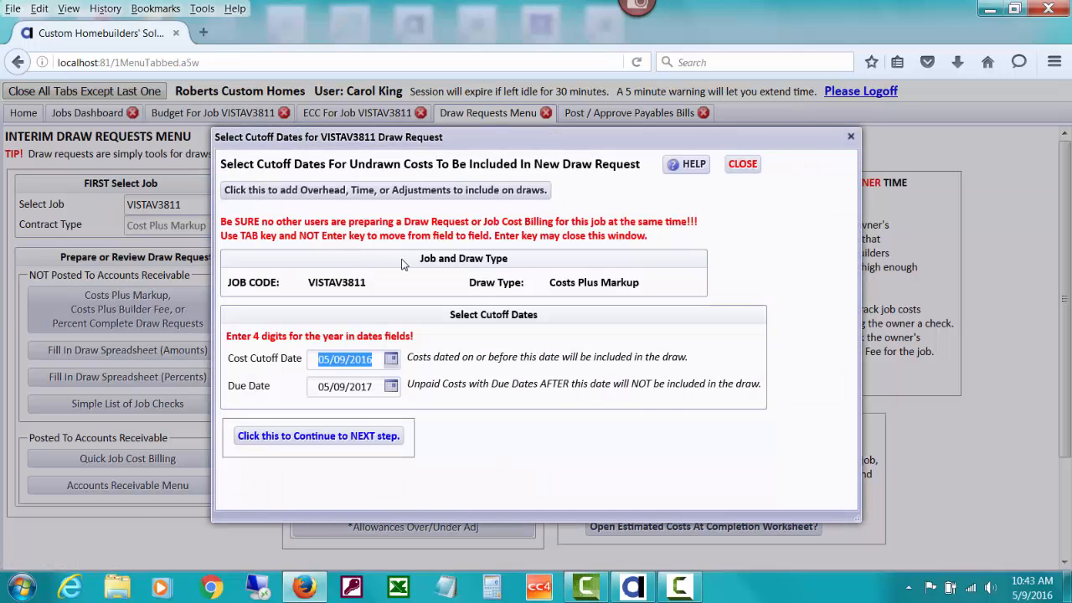
- Set the draw's cost cutoff date to 12/31/2015, keep the default due date, and continue to the undrawn costs
text(12/31/)
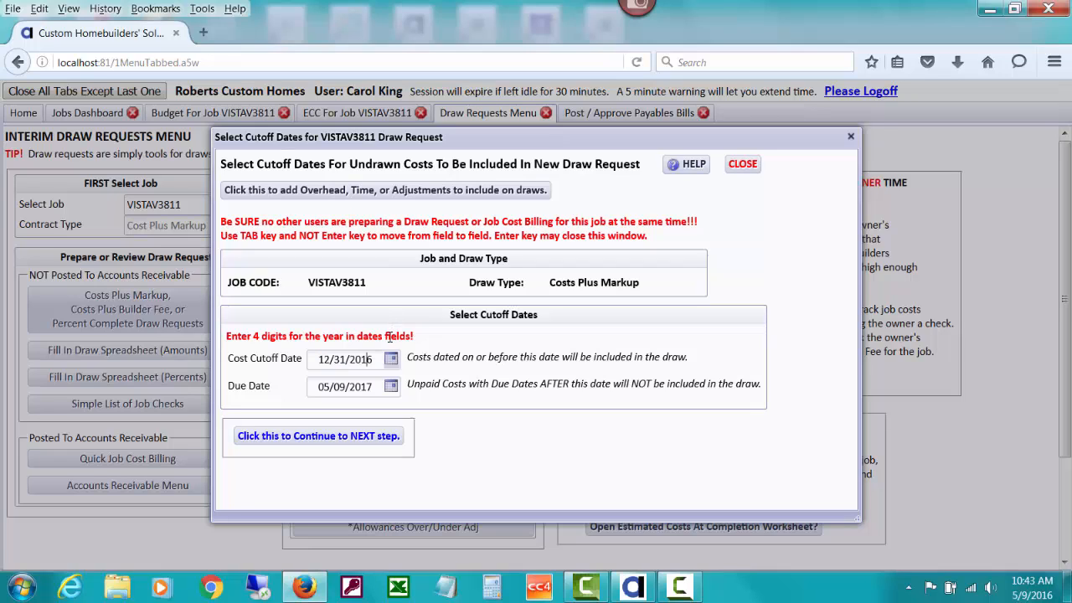
text(2015)
key(Tab)
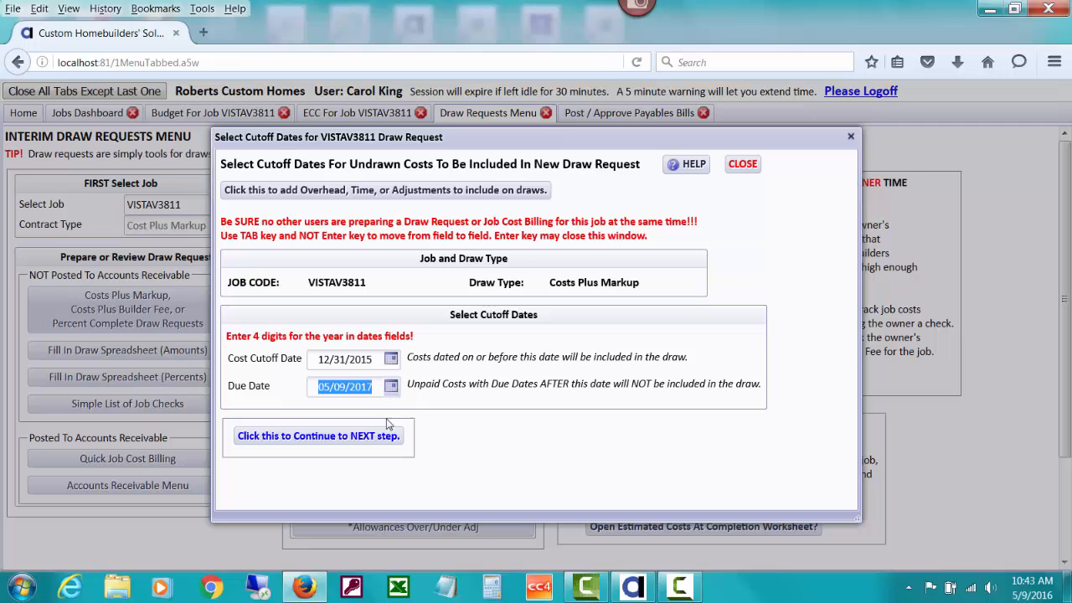
click(381, 439)
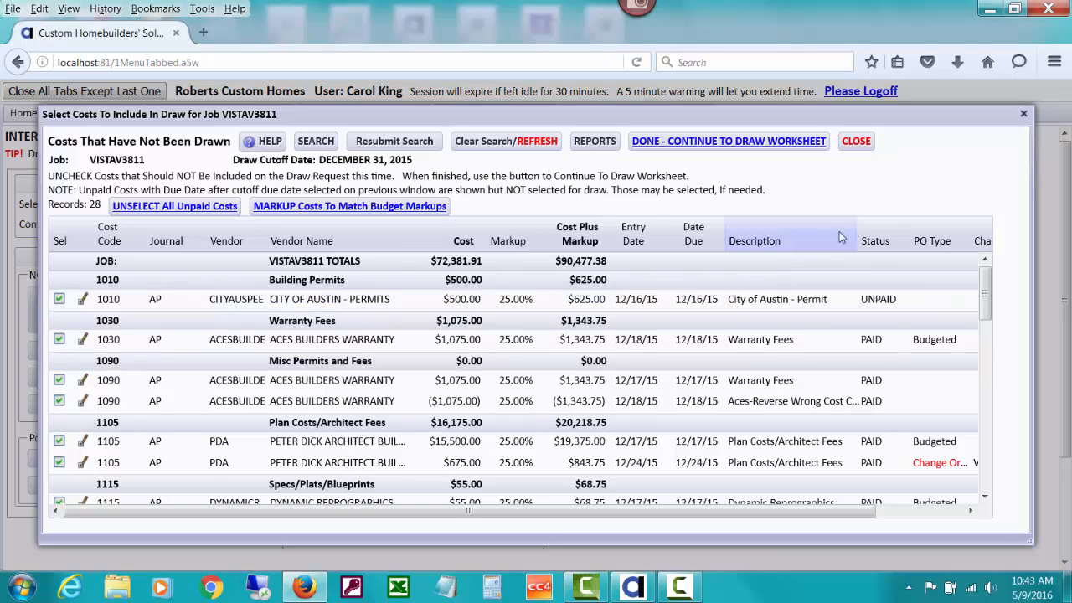
- Search the undrawn costs for entries with a markup of 0, and clear the search to restore the full list
mouse_move(988, 279)
mouse_down()
mouse_move(985, 387)
mouse_move(985, 279)
mouse_up()
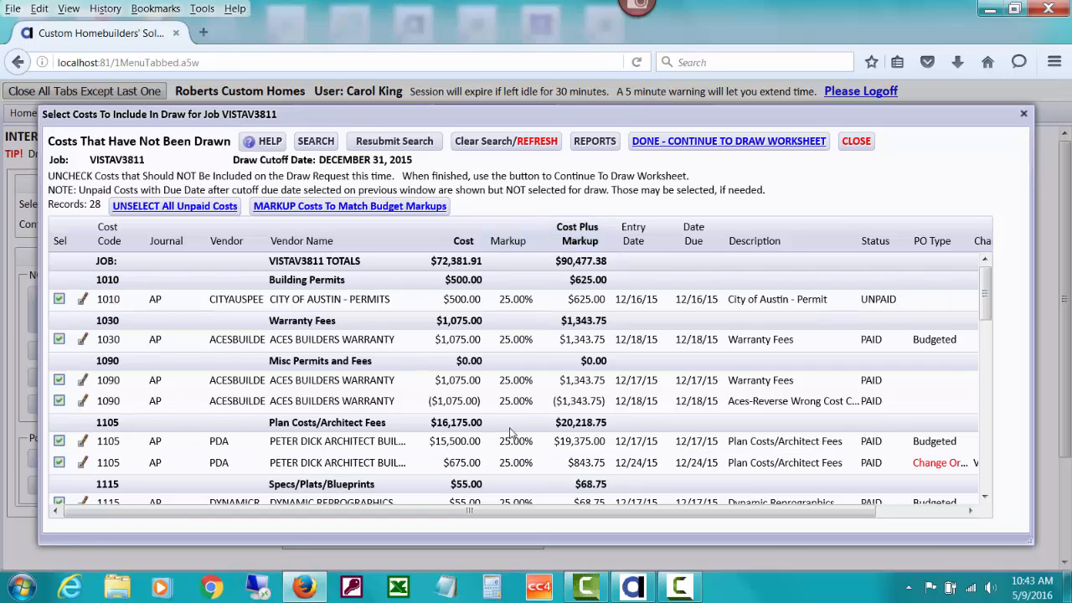
click(315, 140)
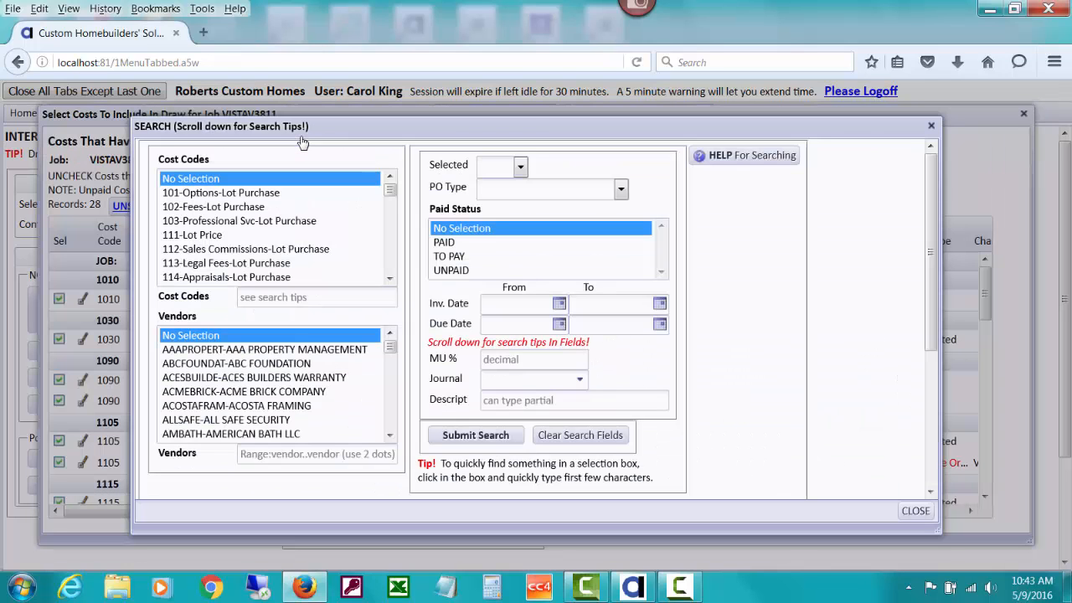
click(511, 361)
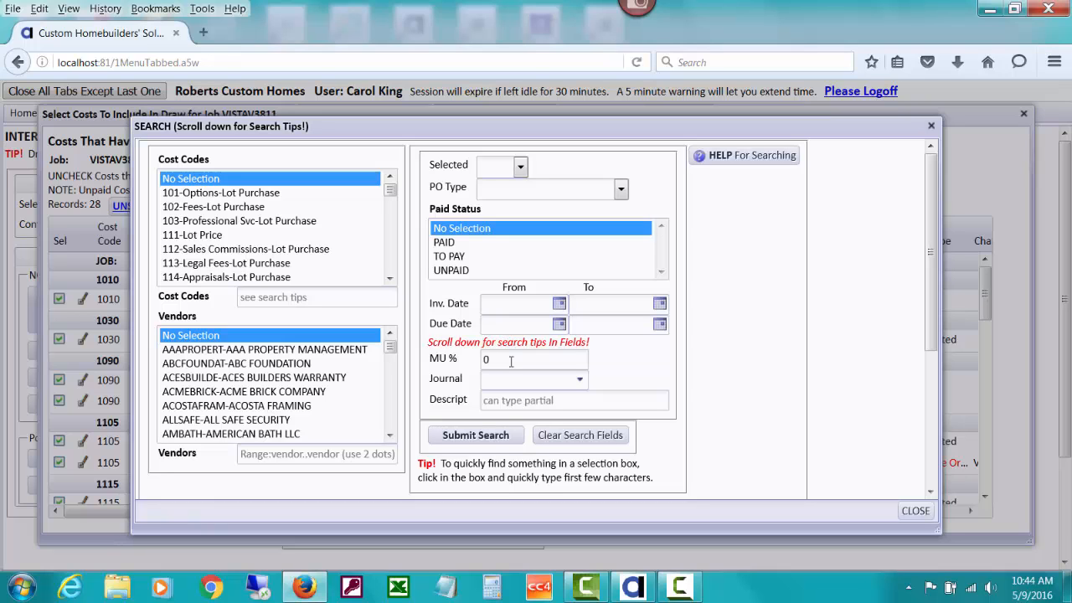
click(494, 437)
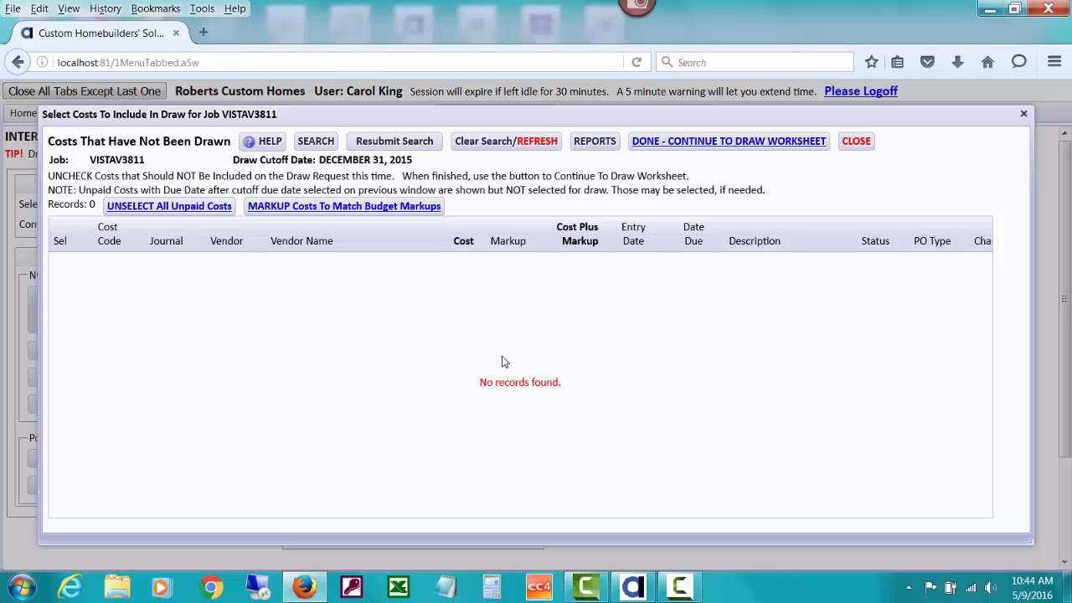
click(473, 144)
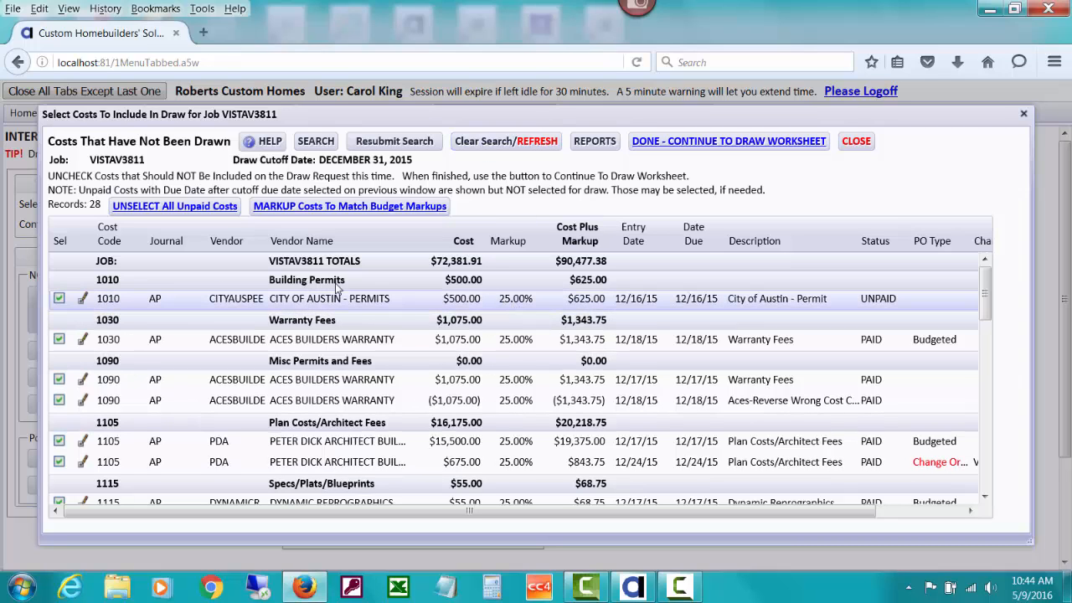
- Check the editable markup on the City of Austin permit cost entry, and close the entry and the draw cost selection without saving
click(83, 299)
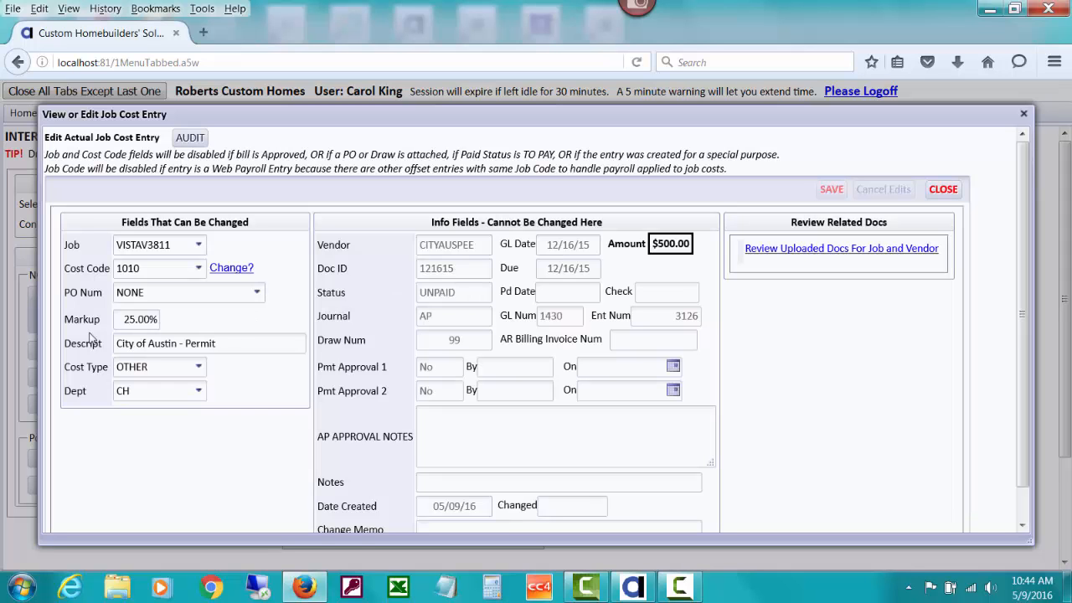
click(118, 318)
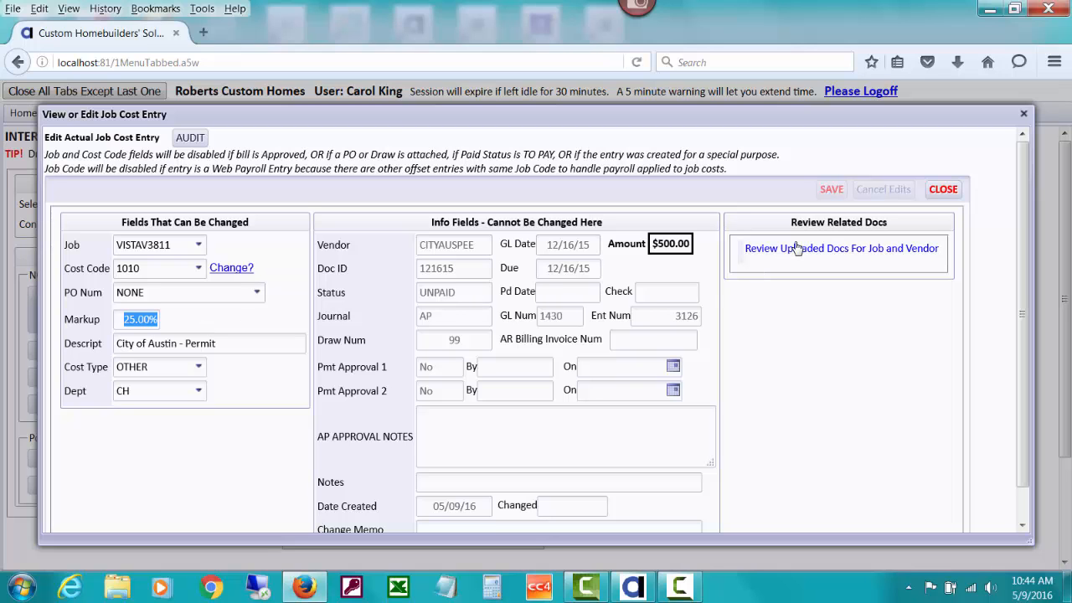
click(946, 190)
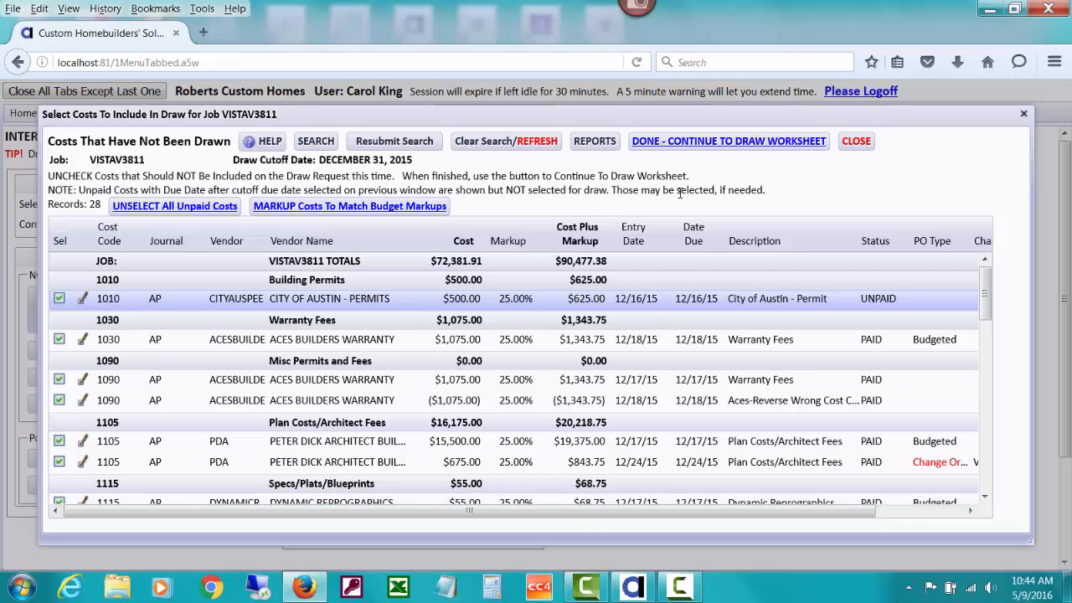
click(856, 142)
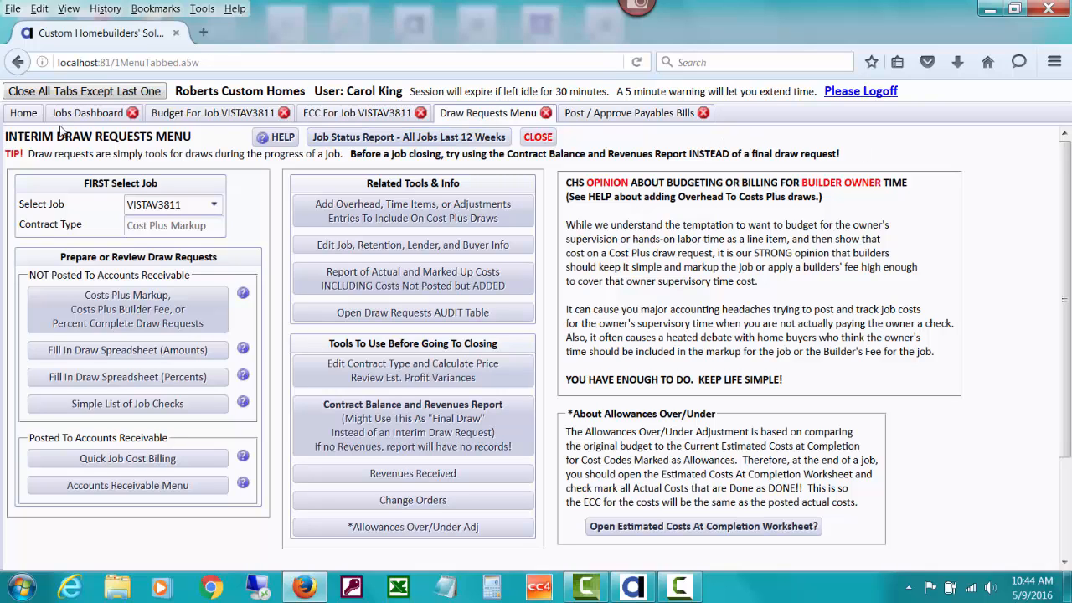
- Open the posted actual job costs database for job VISTAV3811 only
click(28, 121)
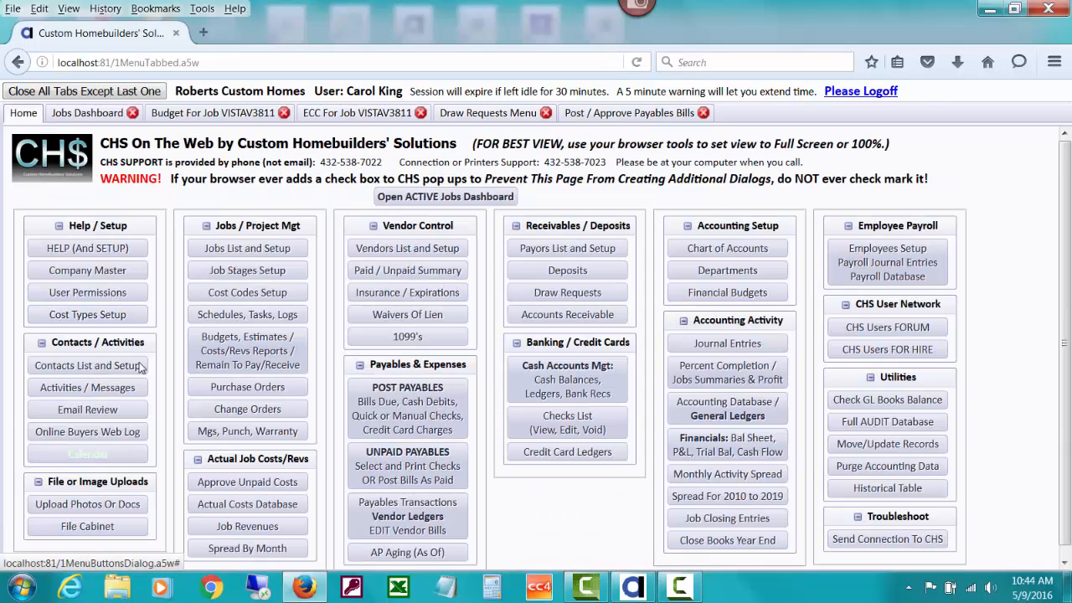
click(274, 504)
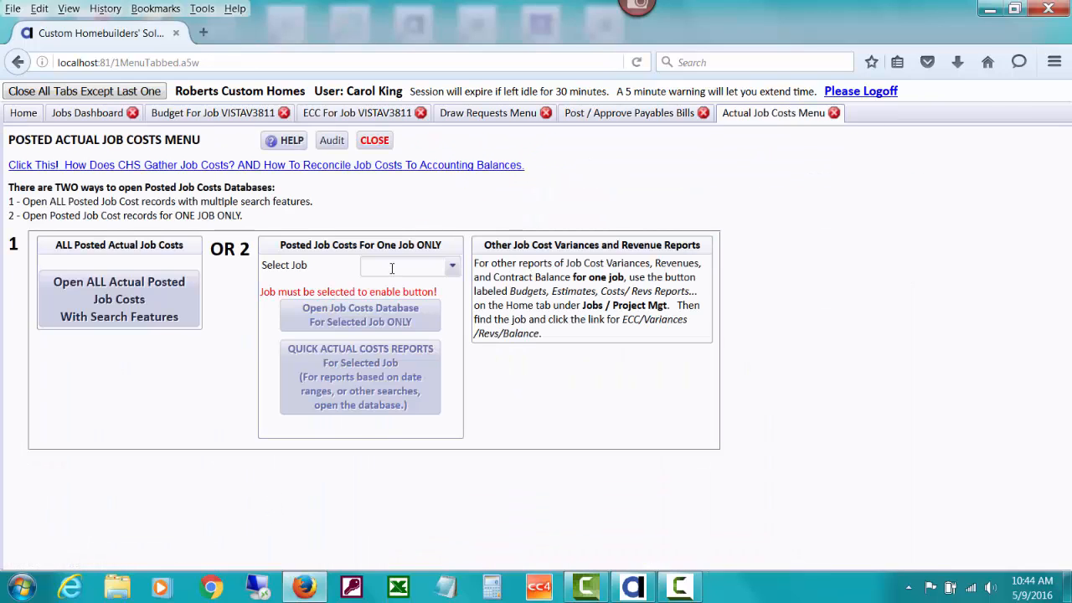
click(390, 267)
text(v)
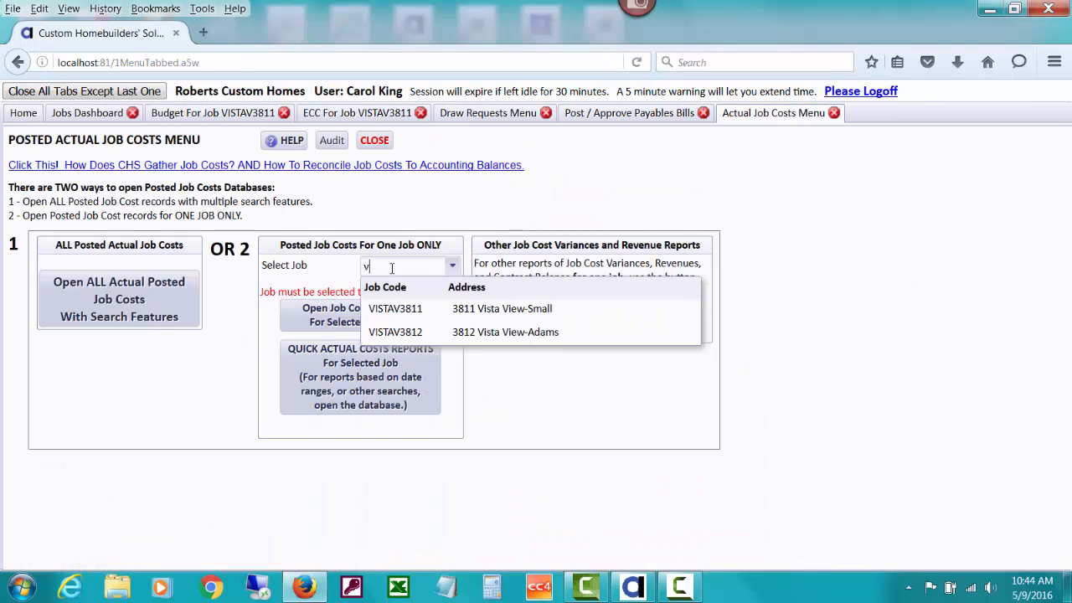
click(431, 308)
click(423, 314)
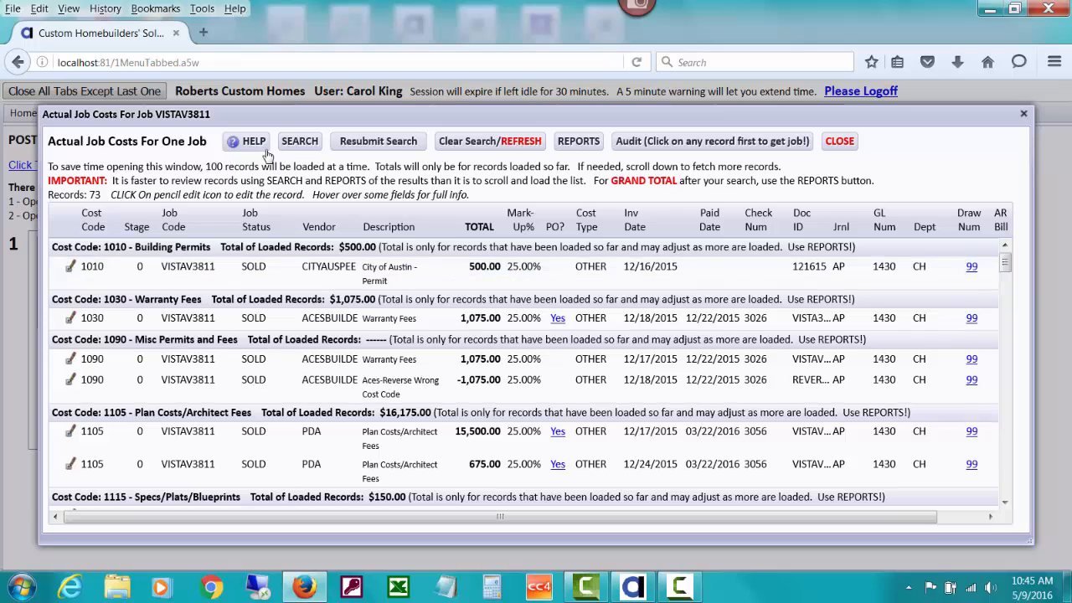
- Review the search fields and the markup, draw number and AR billing columns of the posted job costs, and return to the draw requests menu
click(298, 141)
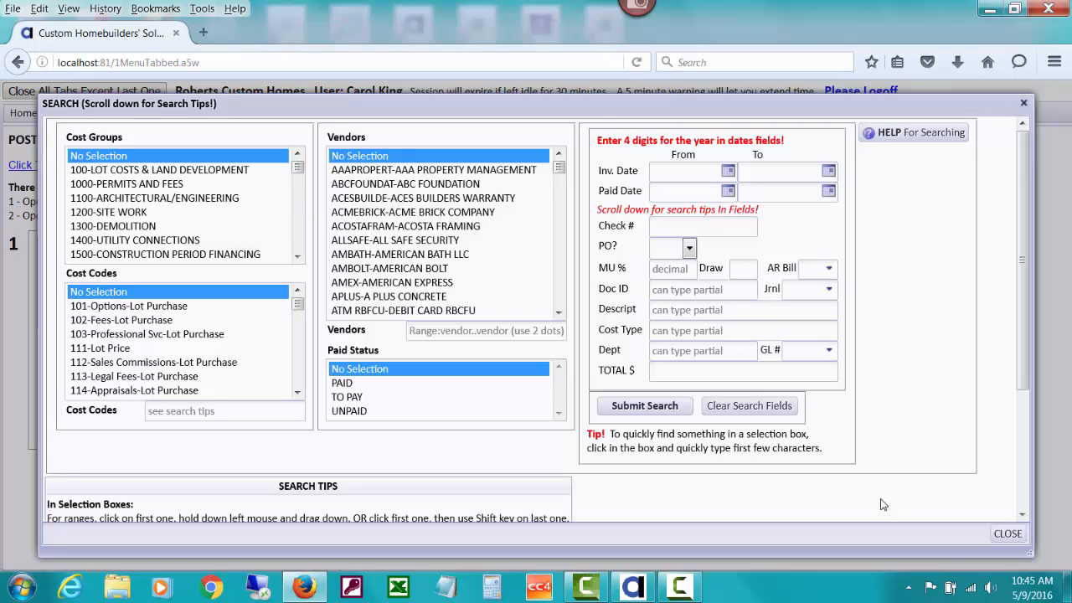
click(1007, 534)
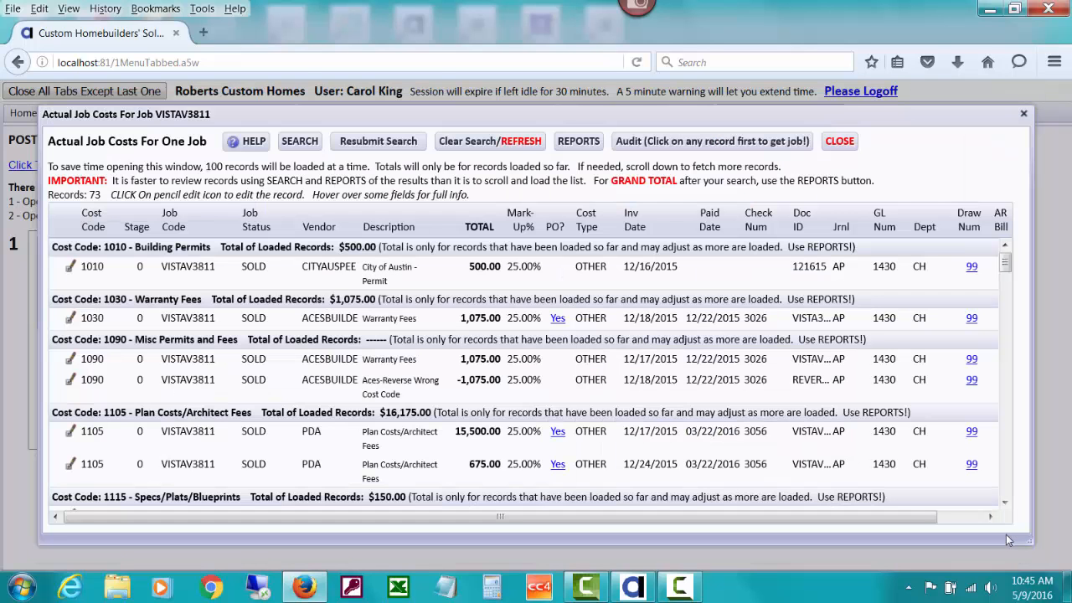
drag(822, 524, 878, 515)
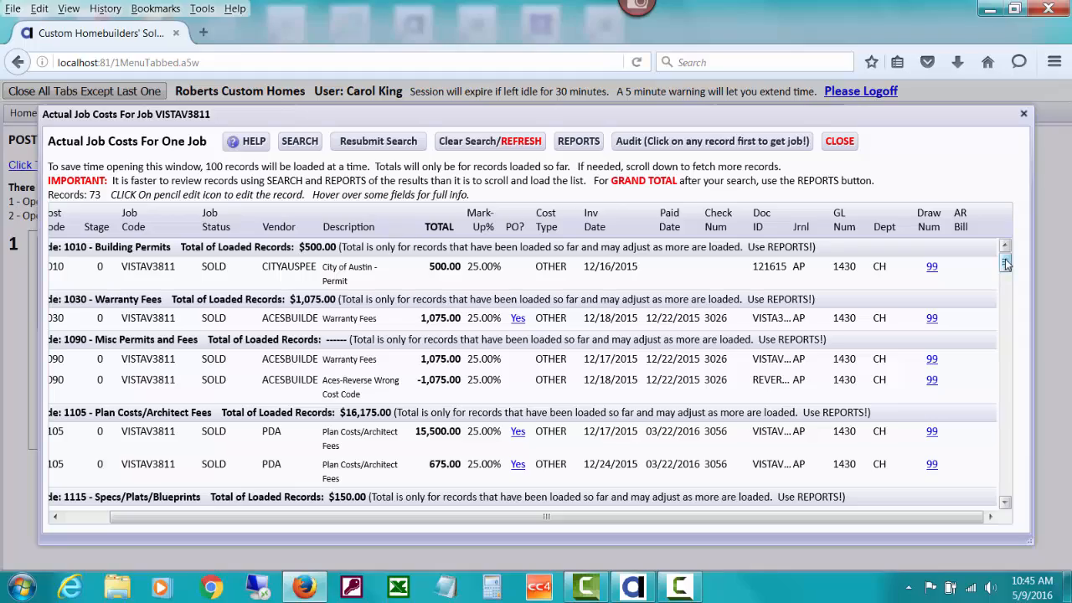
mouse_move(1005, 262)
mouse_down()
mouse_move(1007, 448)
mouse_move(1004, 261)
mouse_up()
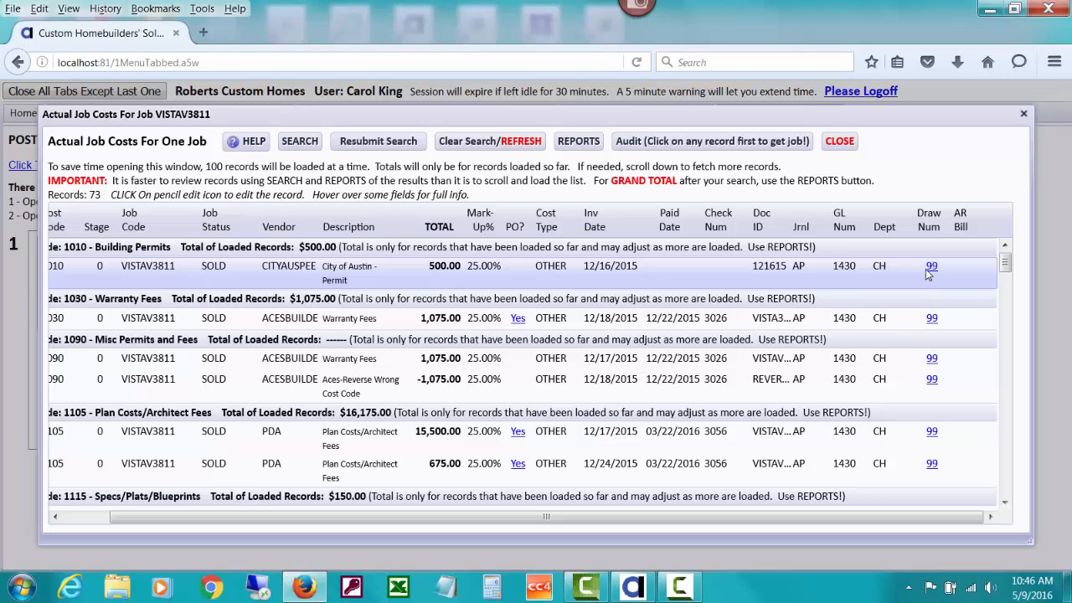
click(303, 146)
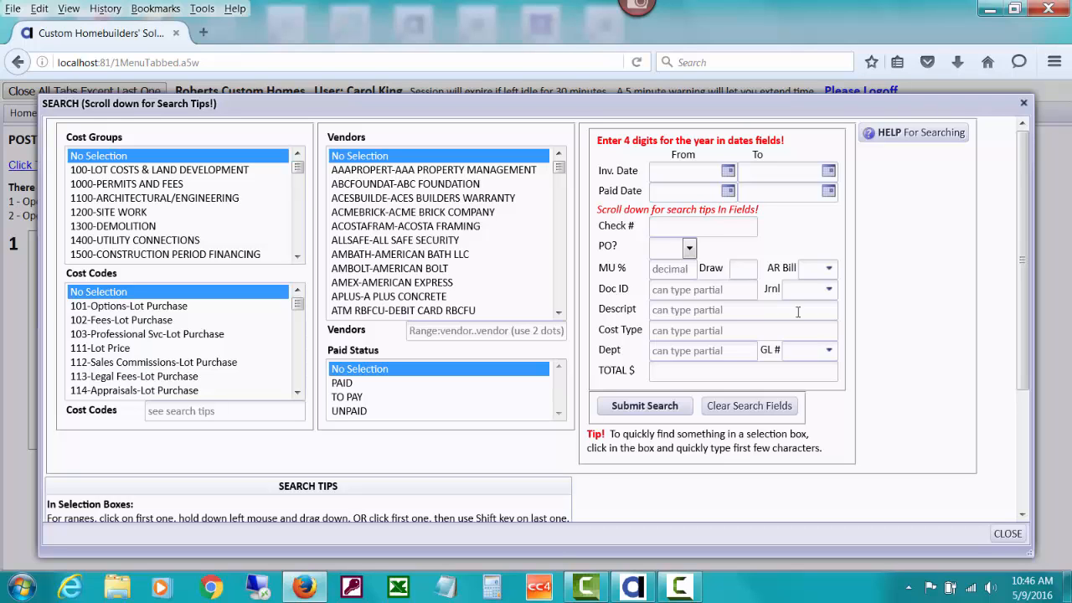
click(1008, 534)
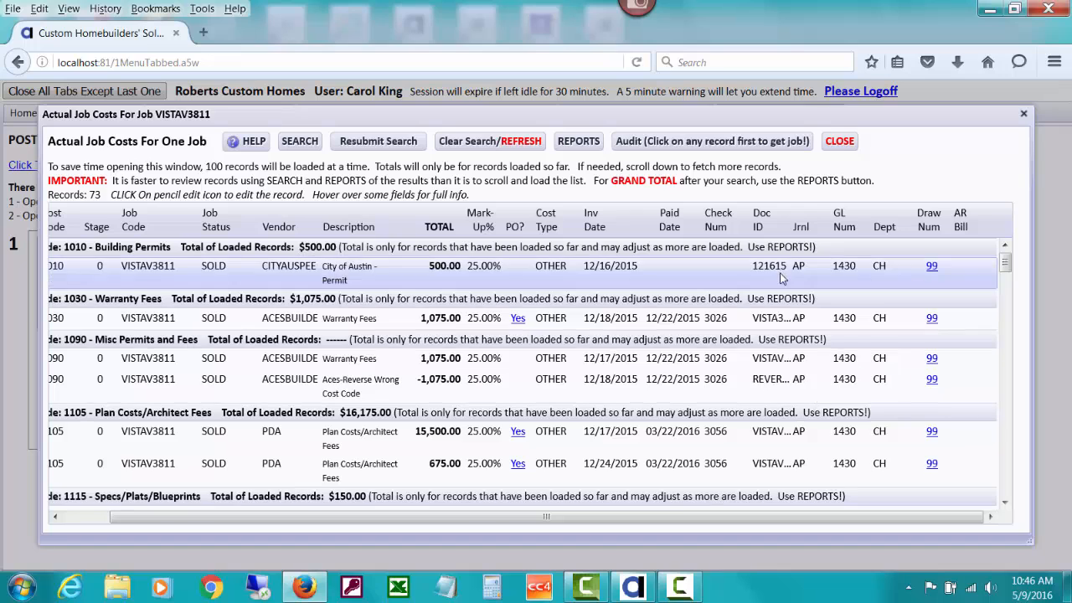
click(838, 141)
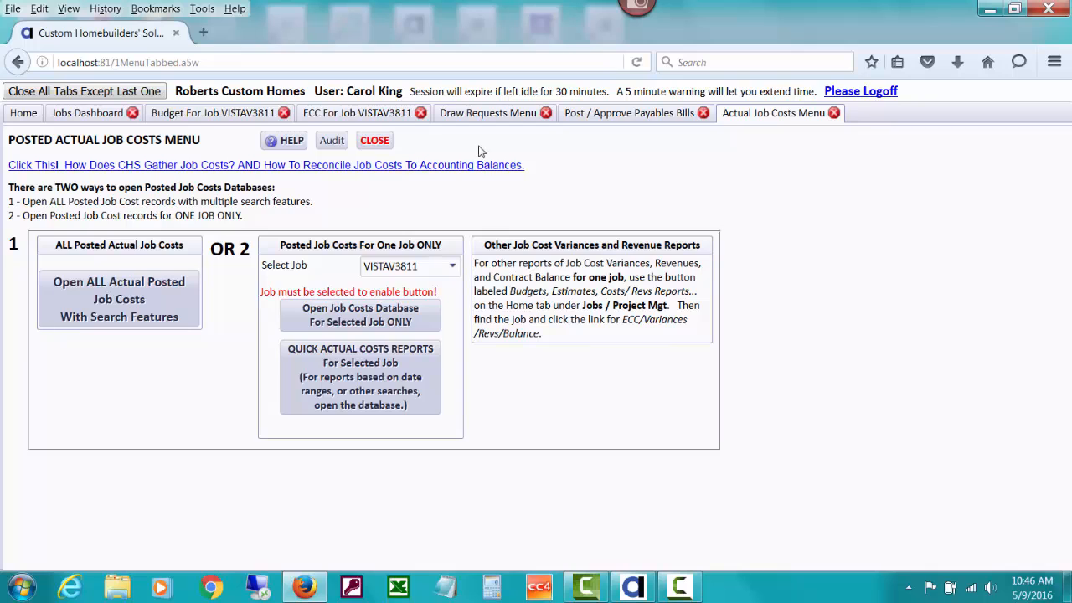
click(485, 115)
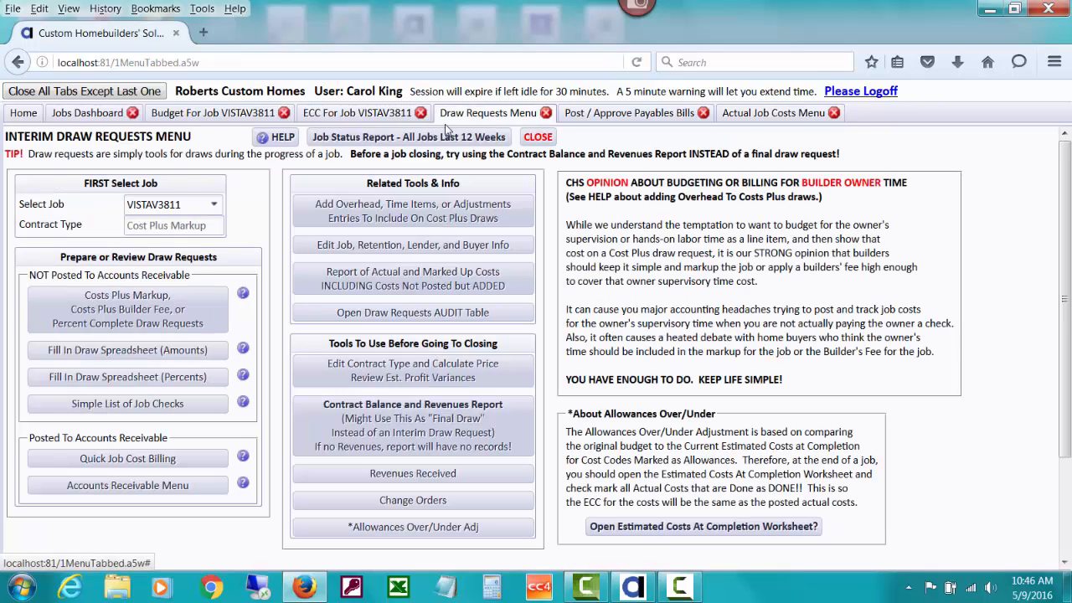